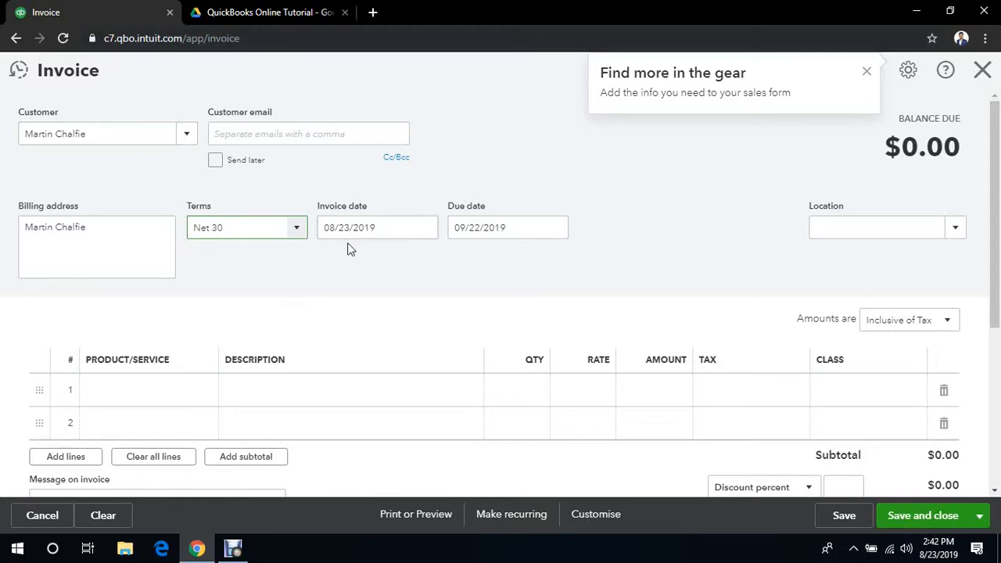
# - Set the invoice date to 07/01/2019
pyautogui.click(423, 231)
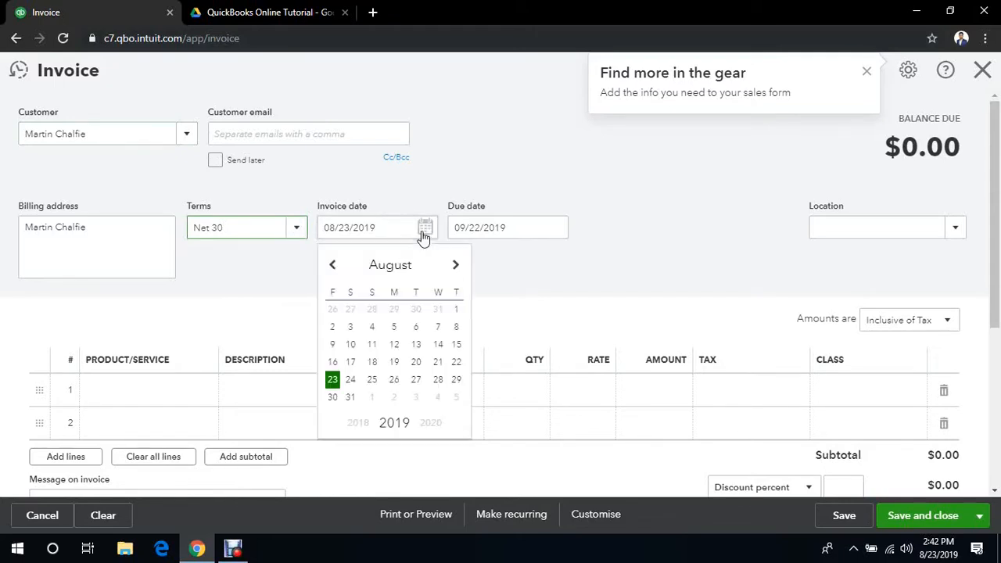
pyautogui.click(332, 267)
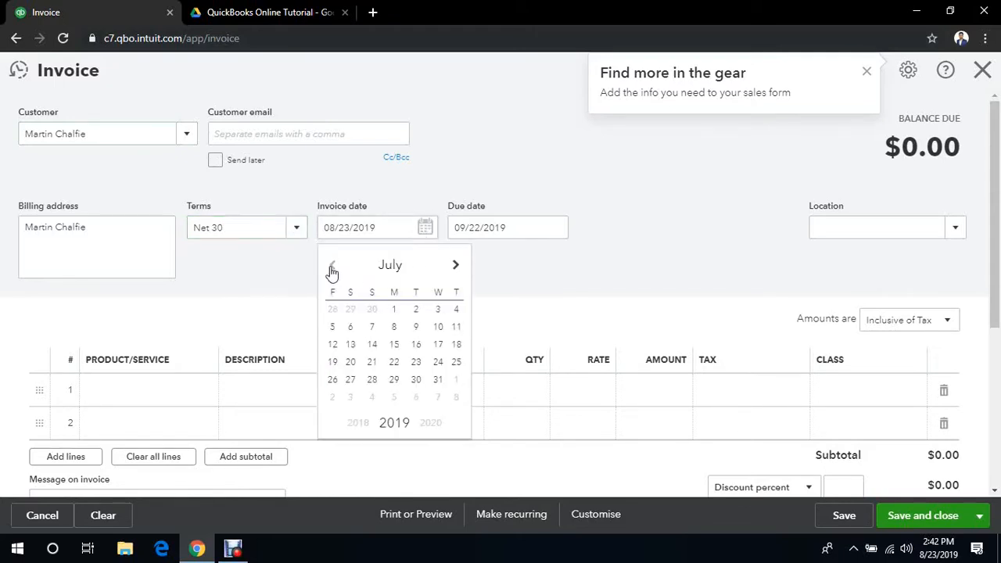
pyautogui.click(394, 311)
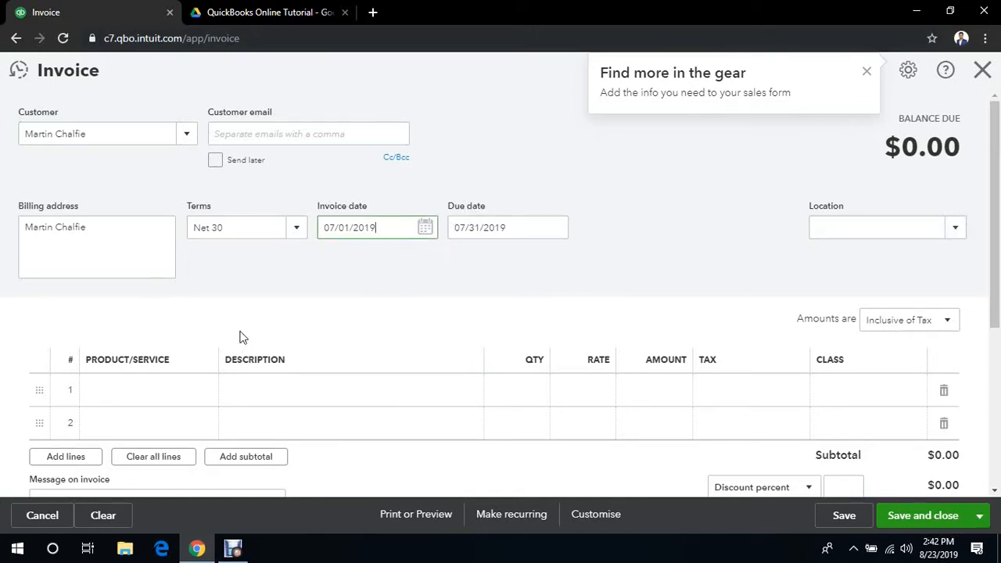
# - Add Mustang Headlights with a quantity of 10 to the invoice's first line, and save and close the invoice
pyautogui.click(154, 397)
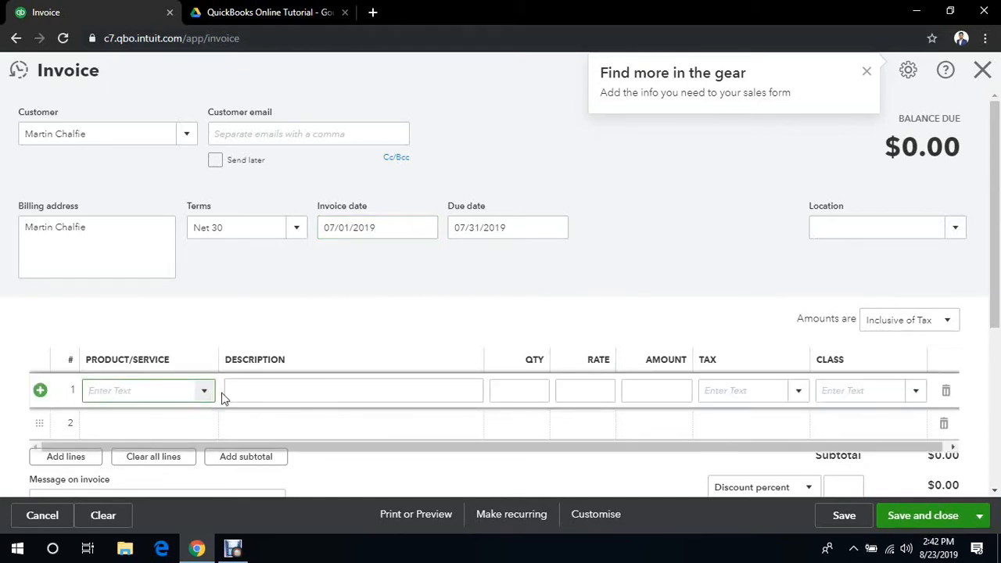
pyautogui.click(204, 391)
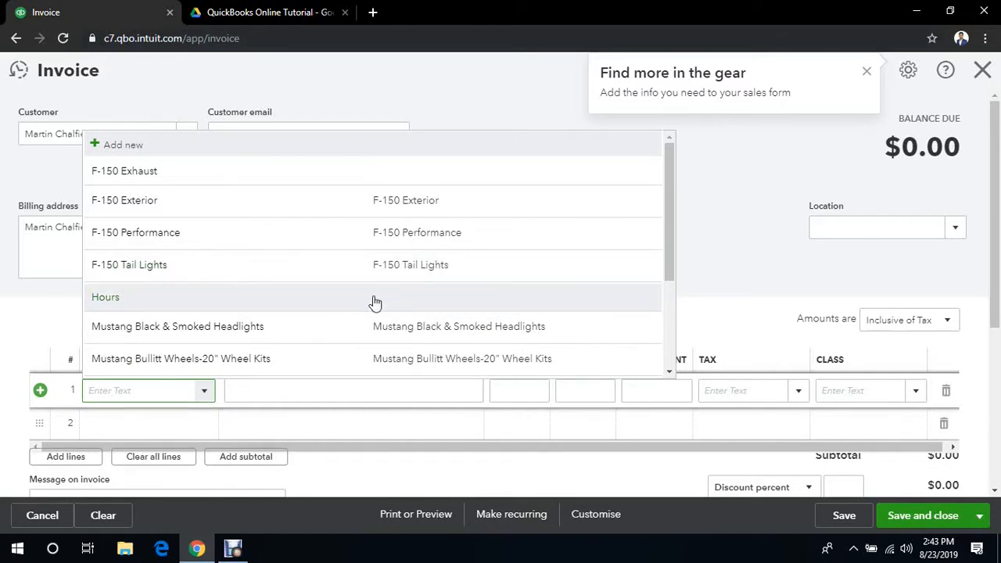
pyautogui.moveTo(671, 218); pyautogui.dragTo(666, 324)
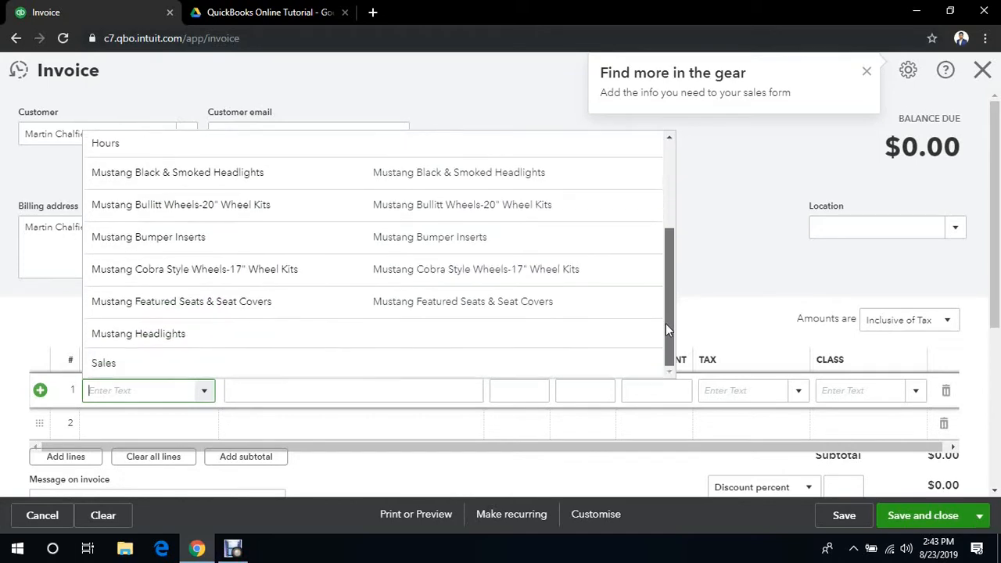
pyautogui.click(413, 349)
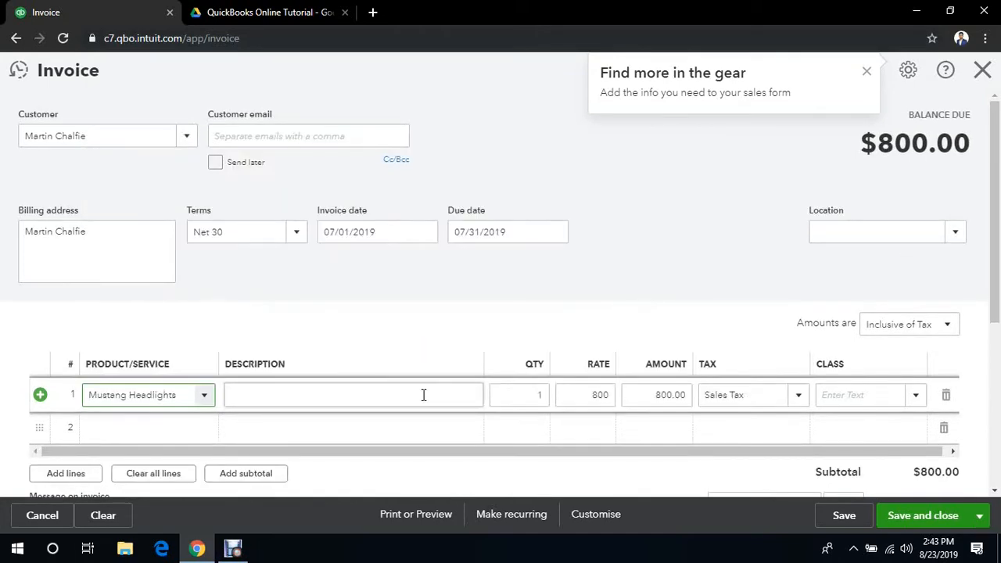
pyautogui.click(538, 395)
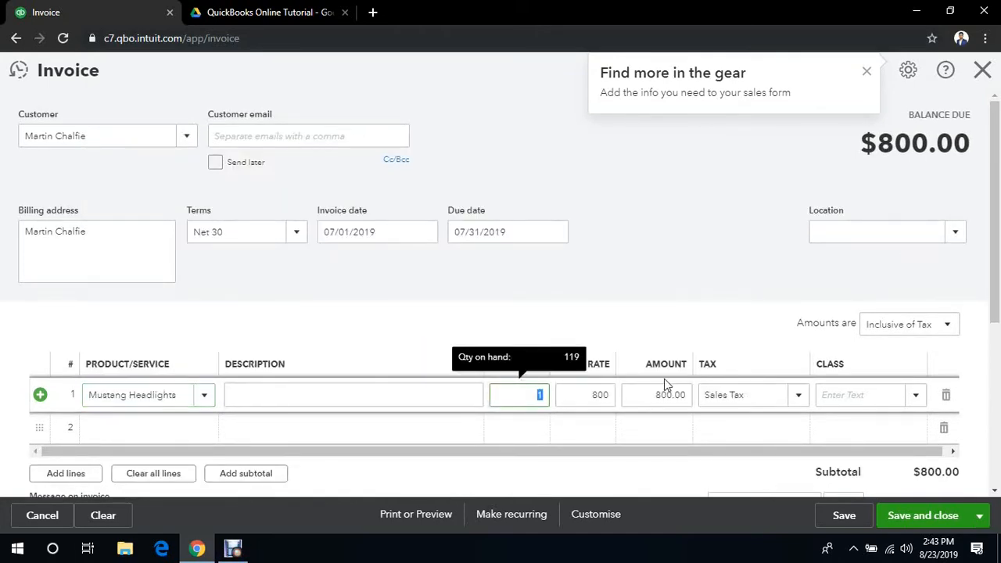
pyautogui.write('10')
pyautogui.click(758, 301)
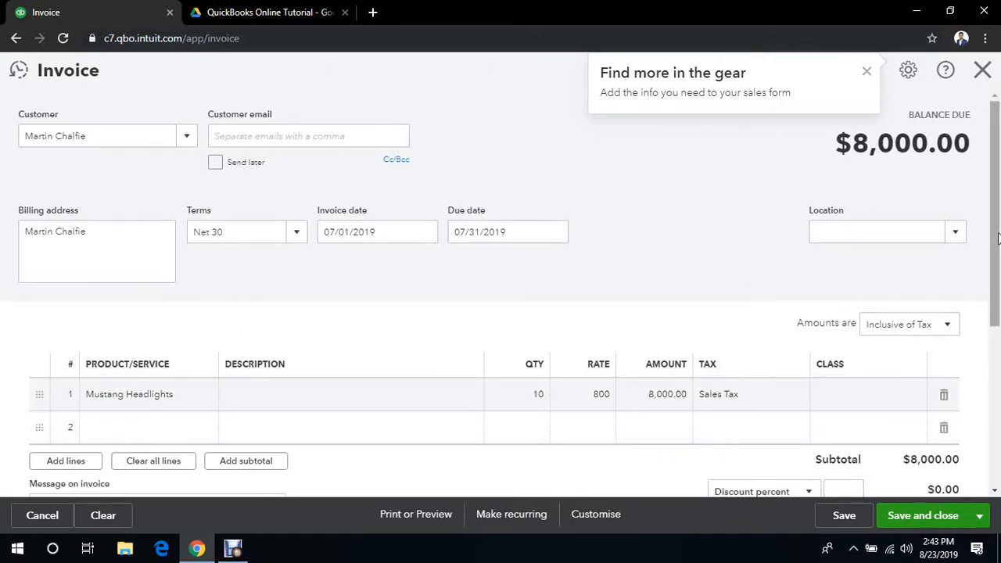
pyautogui.moveTo(997, 239)
pyautogui.mouseDown()
pyautogui.moveTo(998, 408)
pyautogui.moveTo(999, 229)
pyautogui.mouseUp()
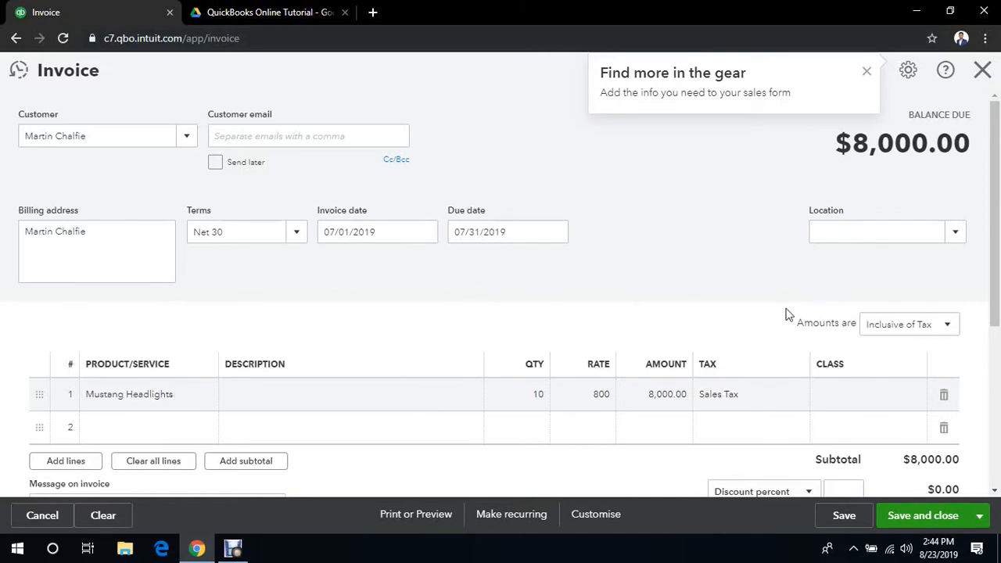
pyautogui.click(930, 516)
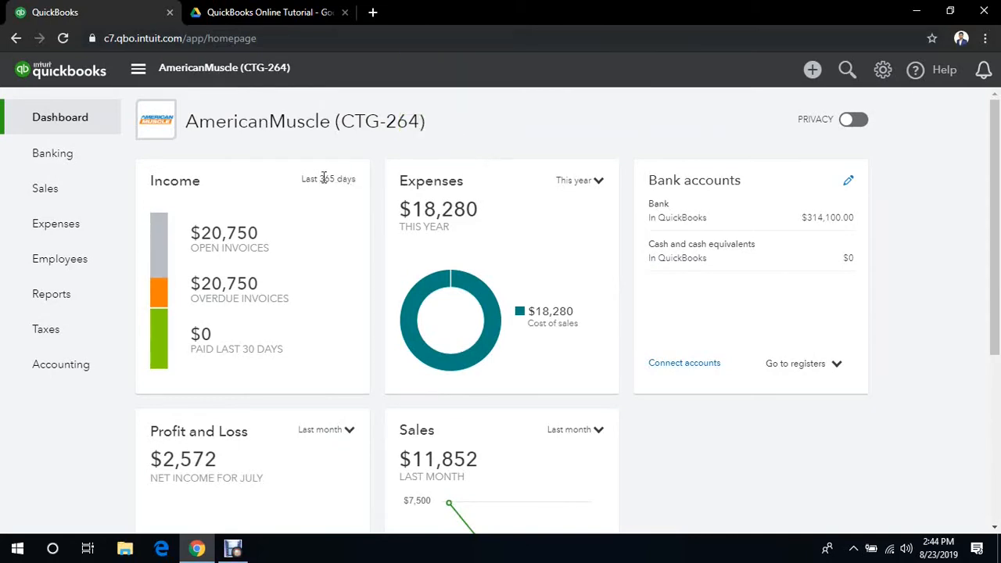
# - Open the transaction list of the customer just invoiced from the customers list
pyautogui.moveTo(75, 195)
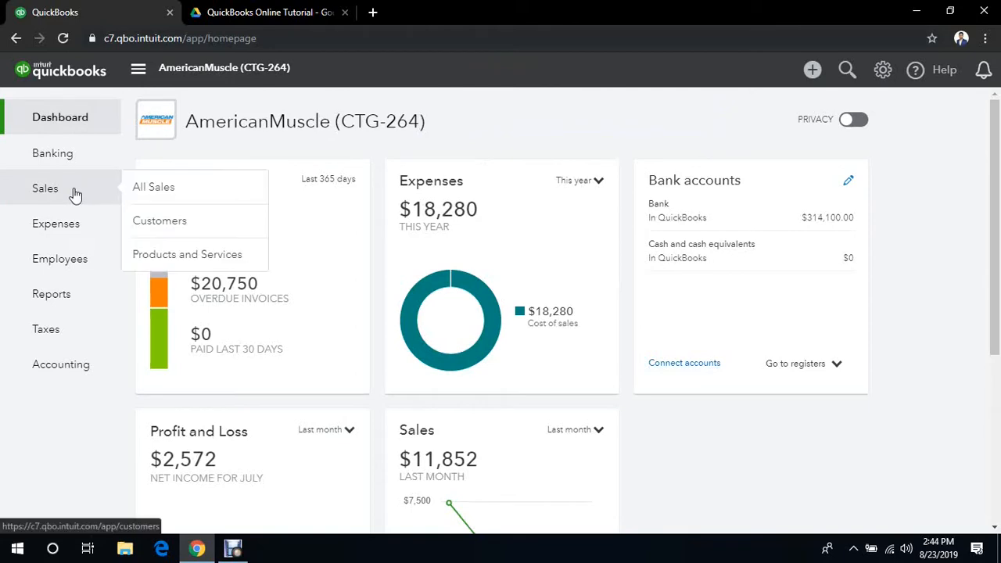
pyautogui.click(179, 222)
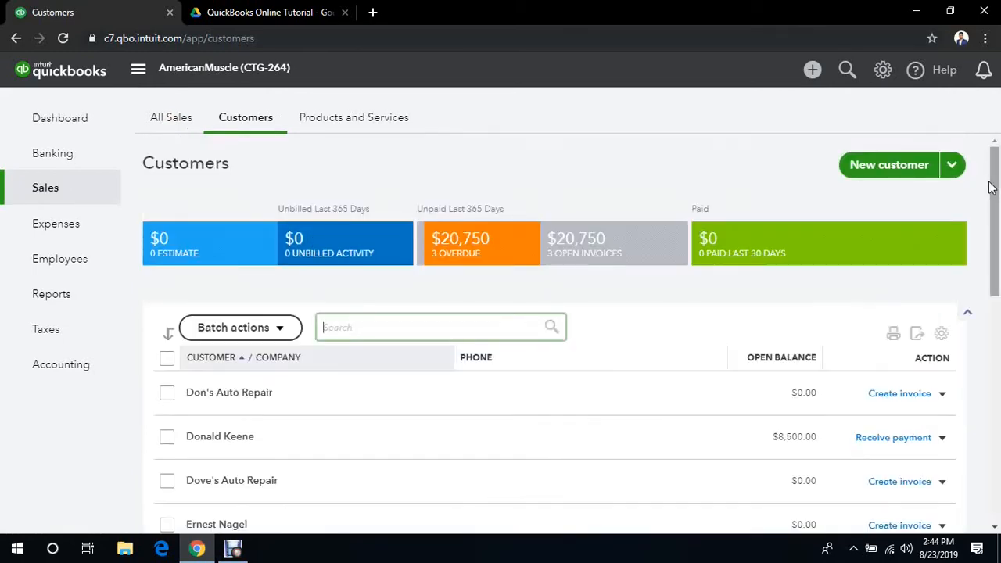
pyautogui.moveTo(994, 181); pyautogui.dragTo(999, 348)
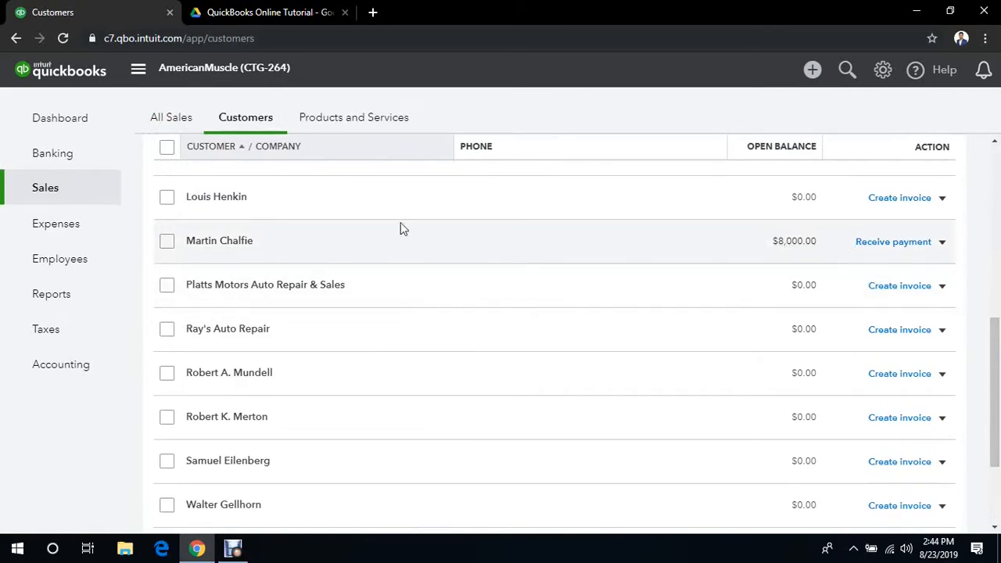
pyautogui.click(234, 242)
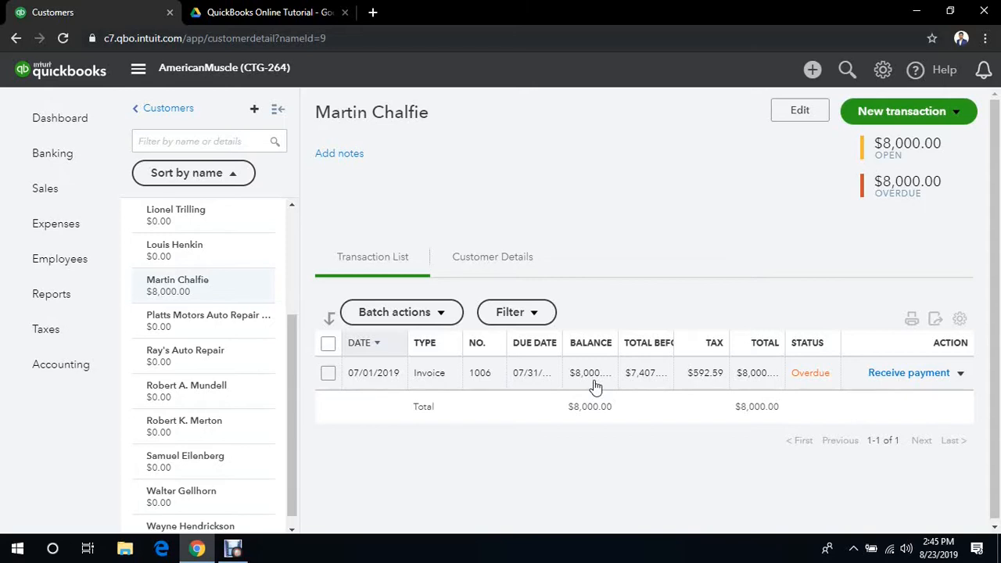
# - Create a credit note for the same customer, dated 07/03/2019
pyautogui.click(812, 70)
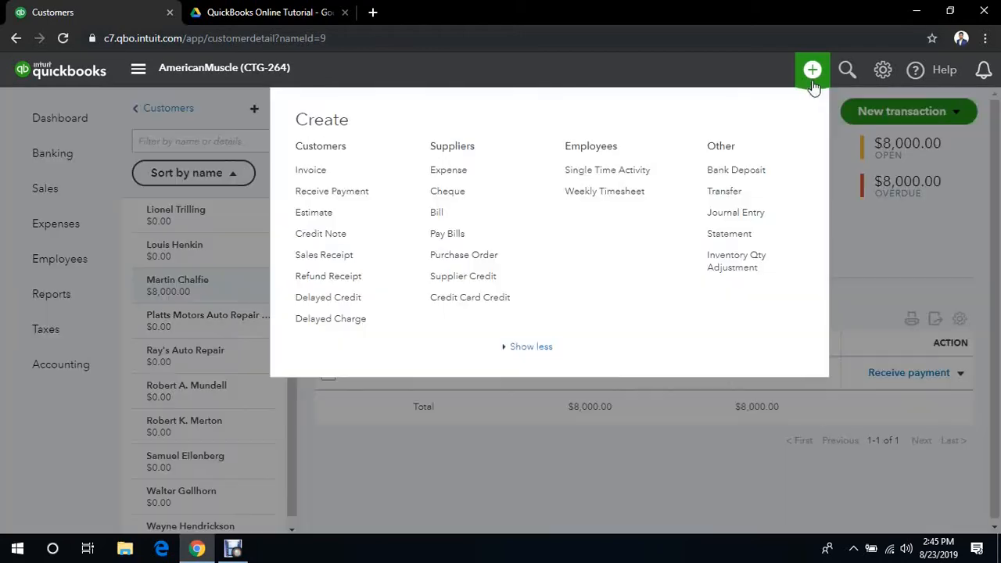
pyautogui.click(318, 238)
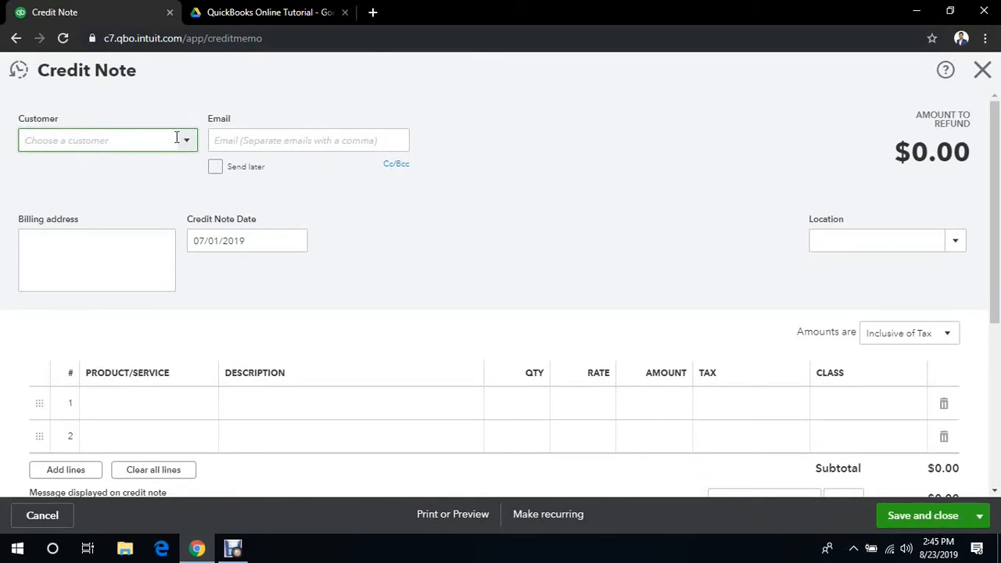
pyautogui.write('ma')
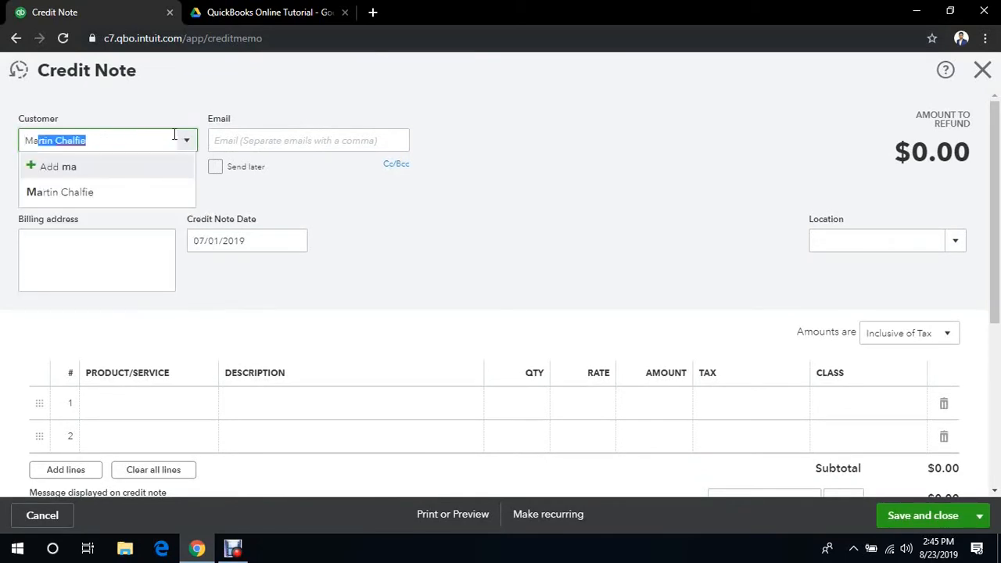
pyautogui.click(122, 194)
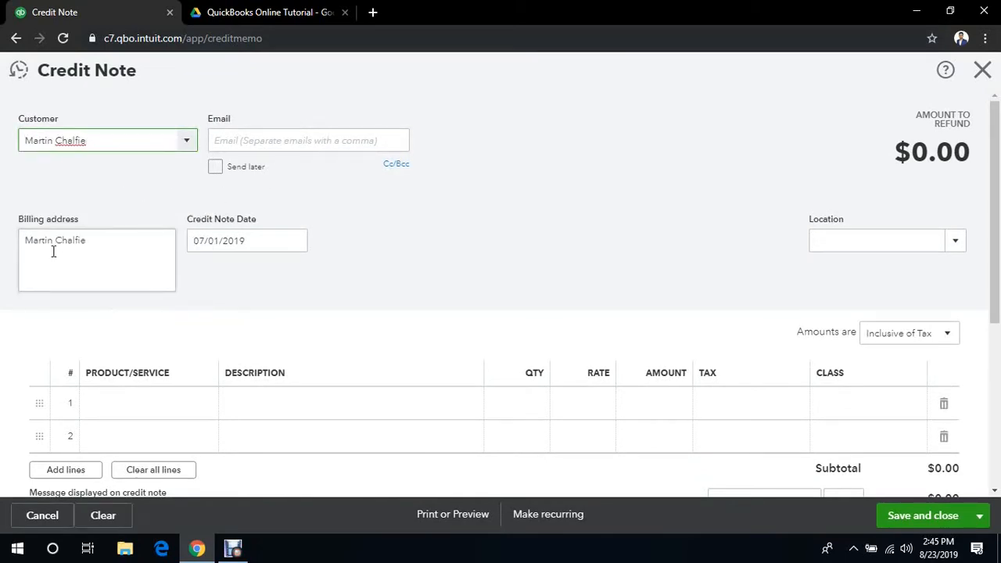
pyautogui.click(296, 243)
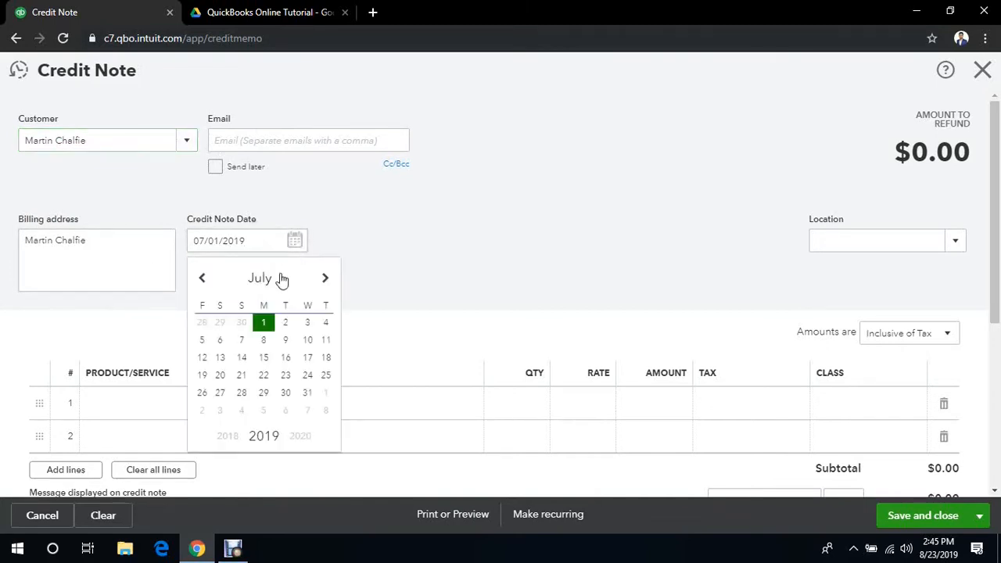
pyautogui.click(308, 324)
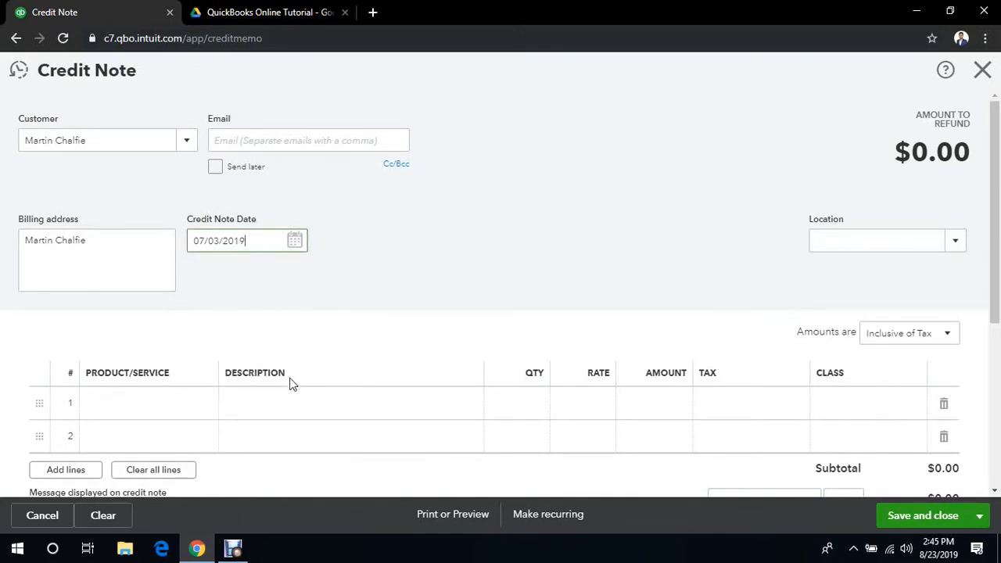
# - Add Mustang Headlights with a quantity of 4 to the credit note's first line, and save and close the credit note
pyautogui.click(160, 417)
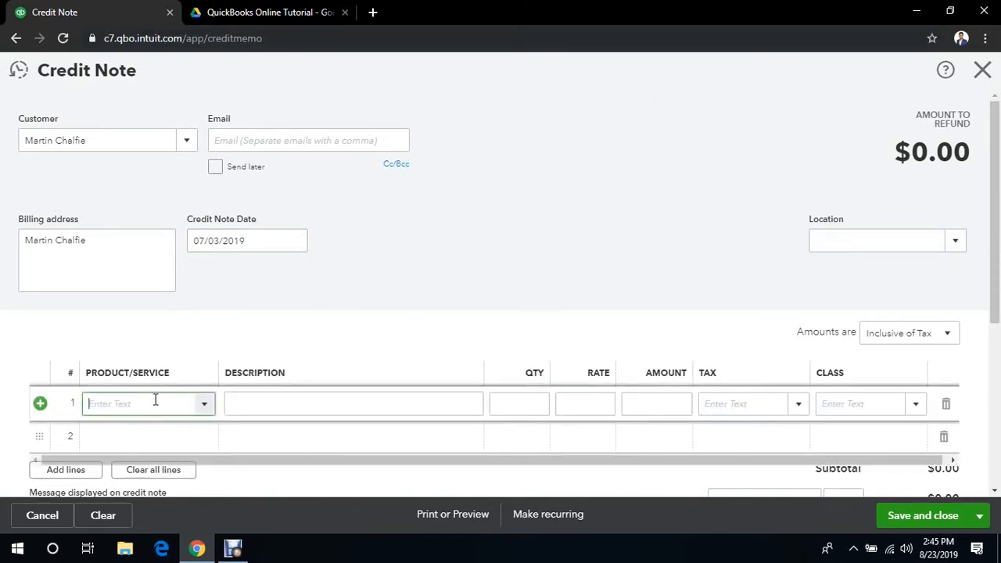
pyautogui.click(203, 404)
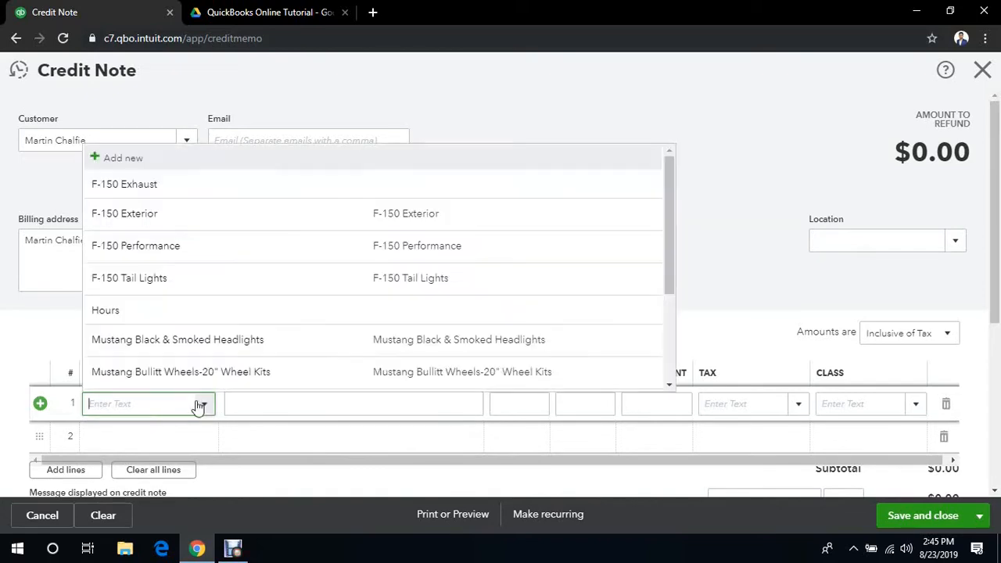
pyautogui.scroll(-3, 670, 188)
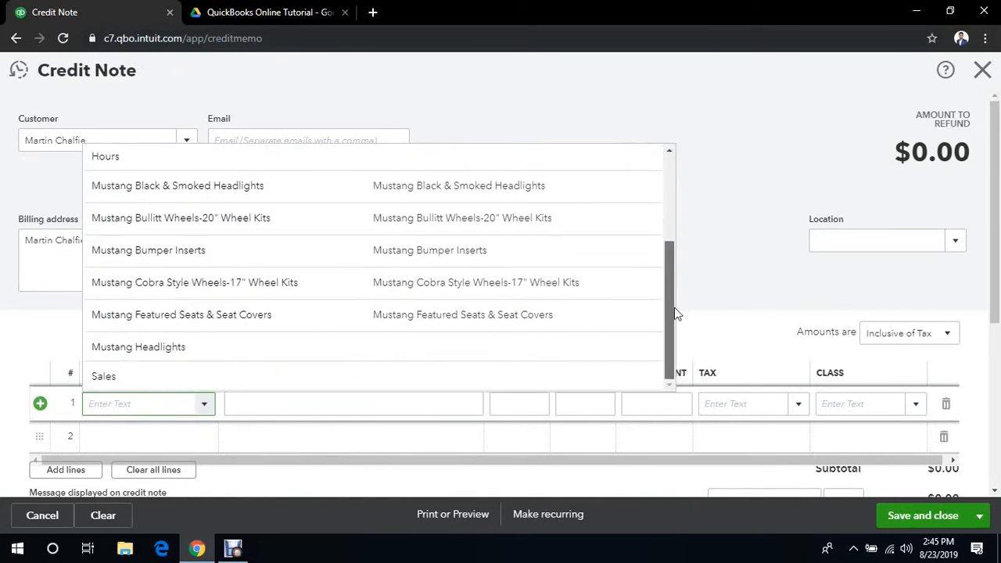
pyautogui.click(259, 352)
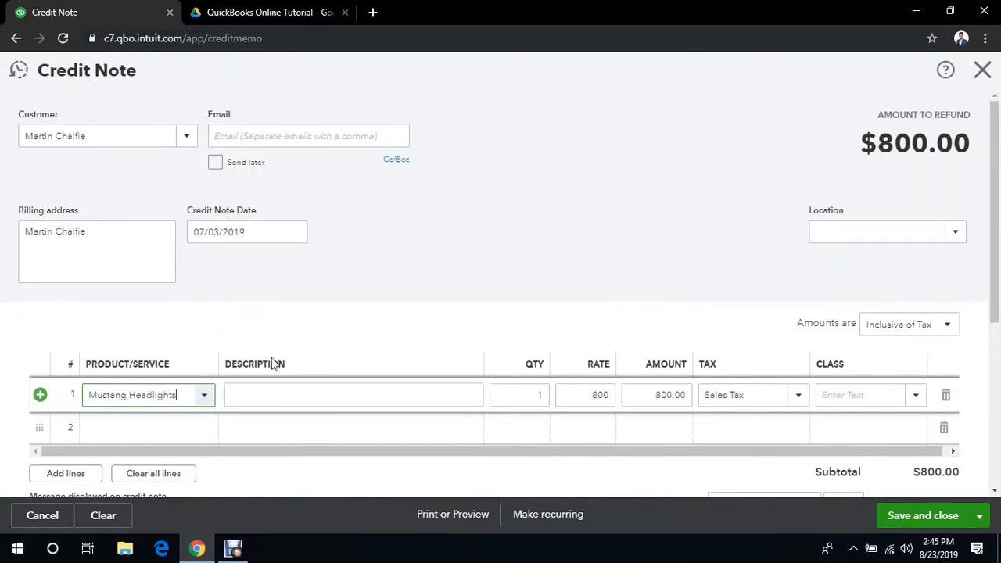
pyautogui.click(538, 396)
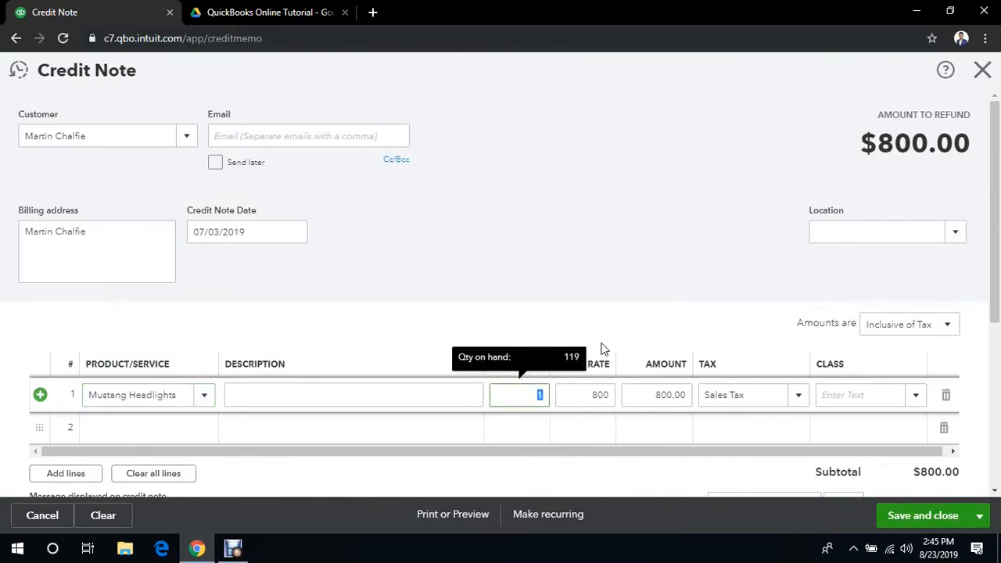
pyautogui.write('4')
pyautogui.click(694, 226)
pyautogui.moveTo(997, 250); pyautogui.dragTo(999, 348)
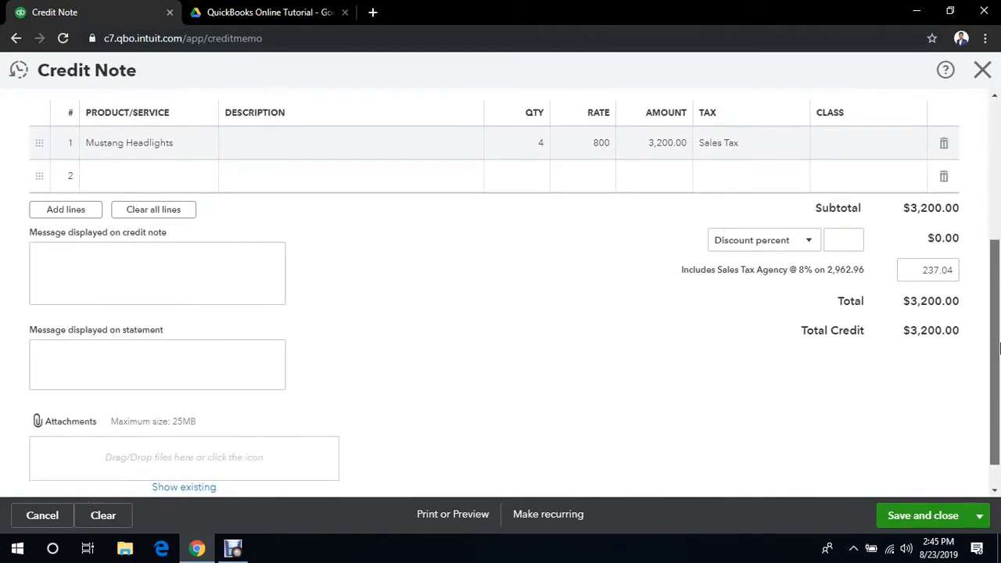
pyautogui.scroll(4, 1000, 348)
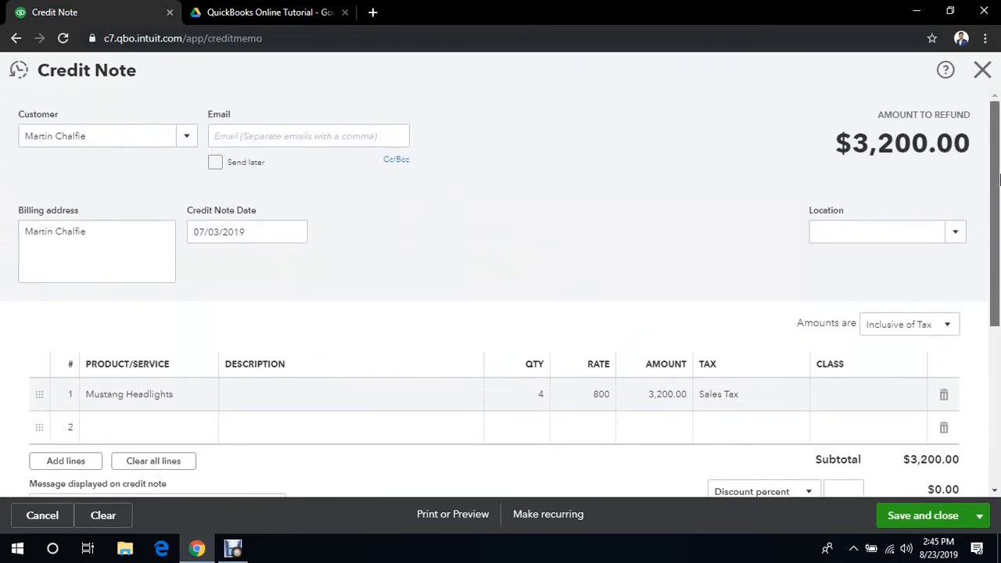
pyautogui.click(923, 515)
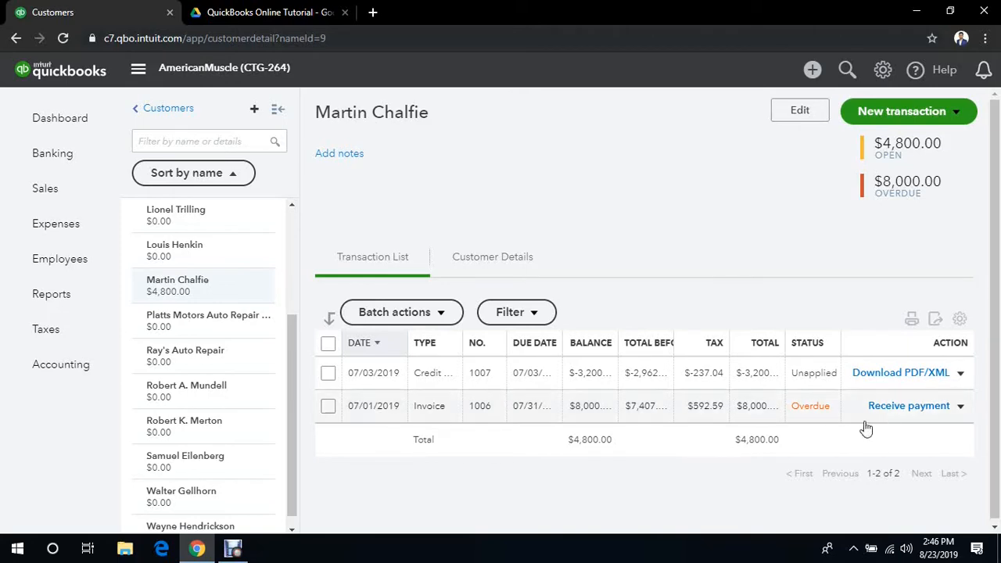
# - Start receiving payment for the customer's overdue invoice, with payment date 07/10/2019 and payment method Cheque
pyautogui.click(908, 407)
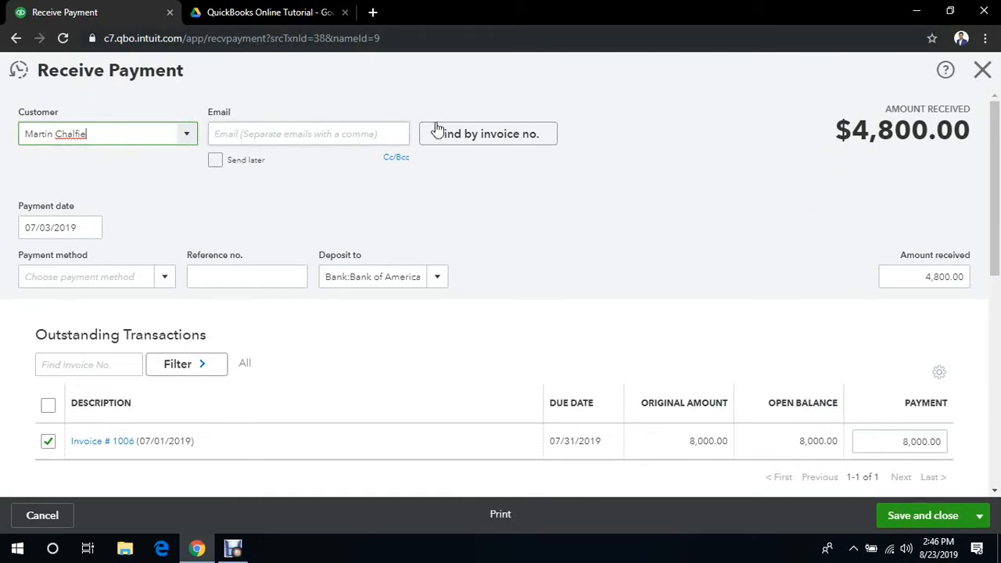
pyautogui.click(92, 228)
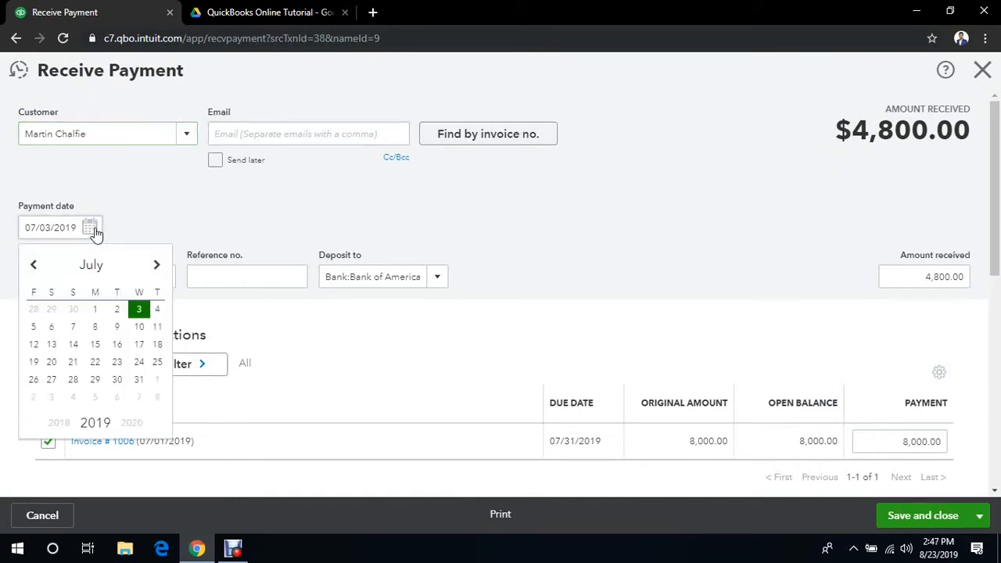
pyautogui.click(140, 328)
pyautogui.click(67, 272)
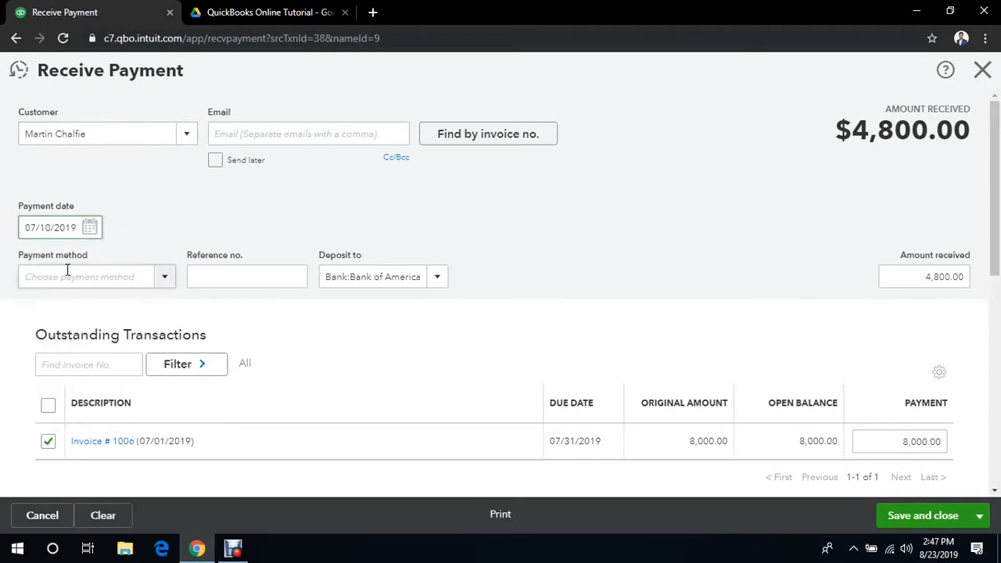
pyautogui.click(163, 282)
pyautogui.click(105, 358)
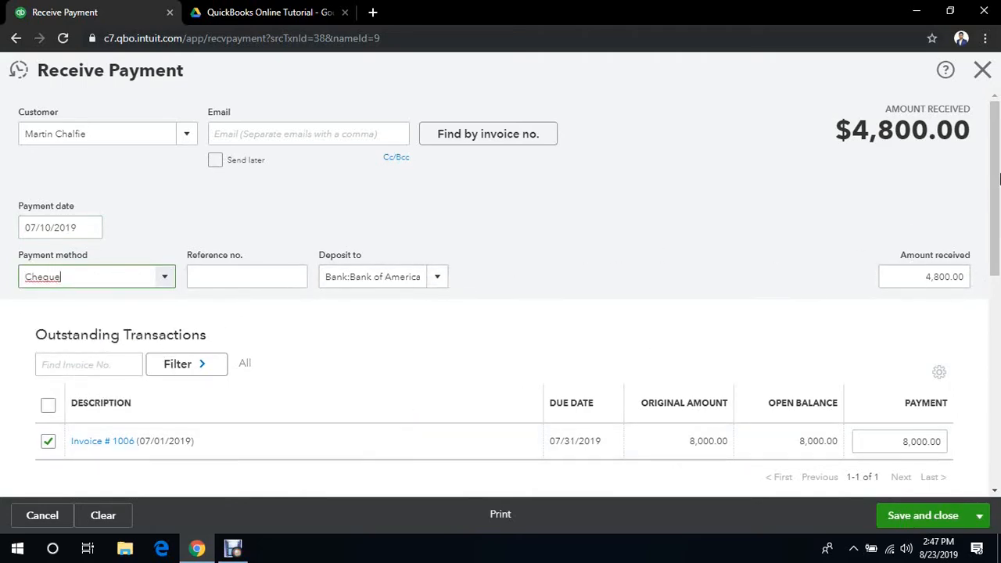
pyautogui.moveTo(1000, 178); pyautogui.dragTo(1000, 258)
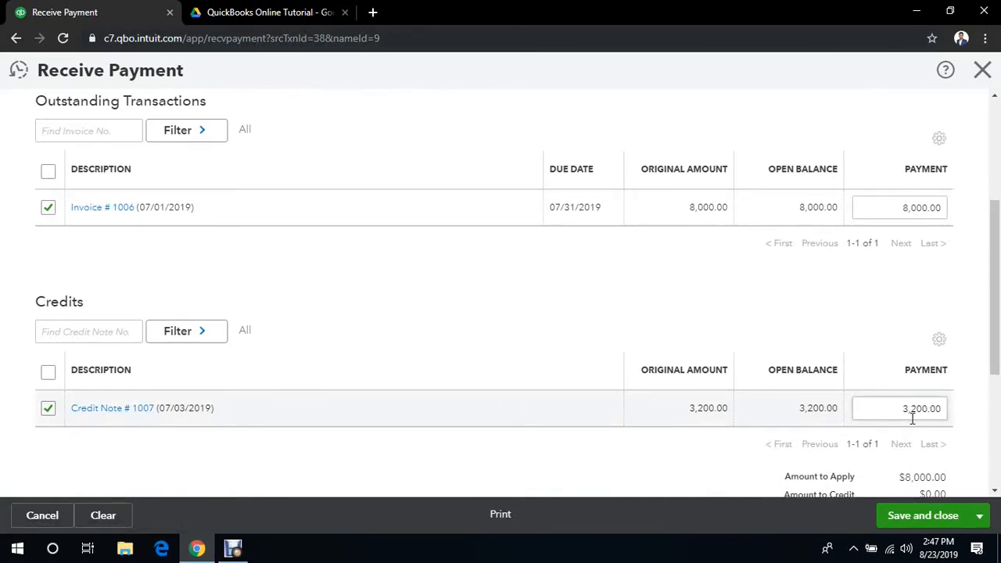
pyautogui.moveTo(997, 298); pyautogui.dragTo(997, 229)
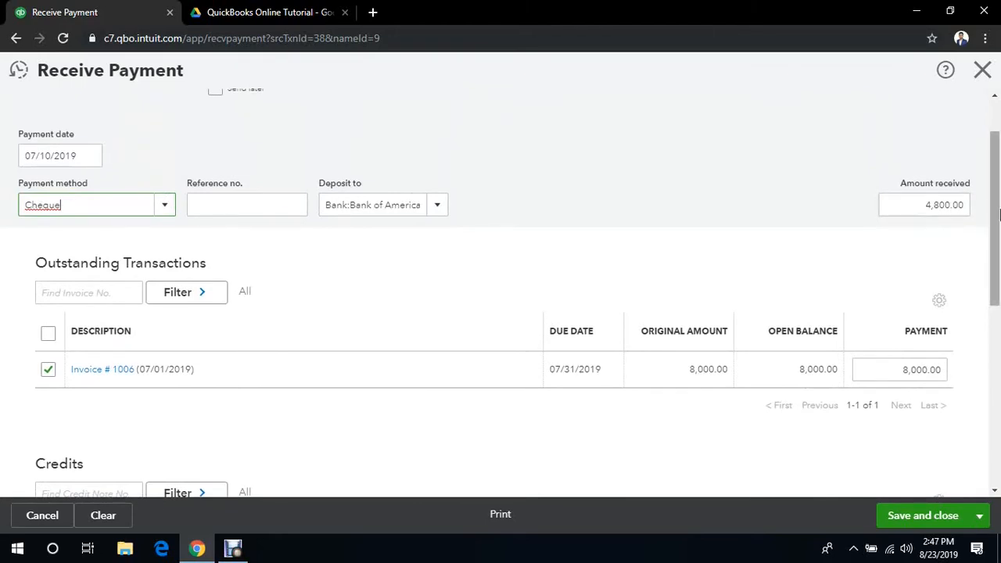
# - Review the credit note applied to the invoice payment, and save and close the payment
pyautogui.moveTo(998, 211); pyautogui.dragTo(998, 384)
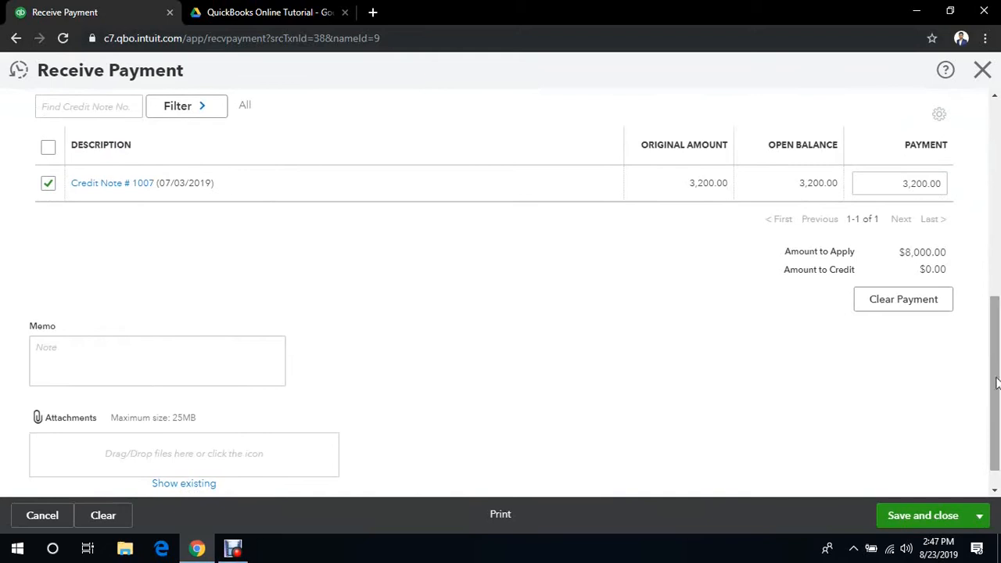
pyautogui.click(898, 516)
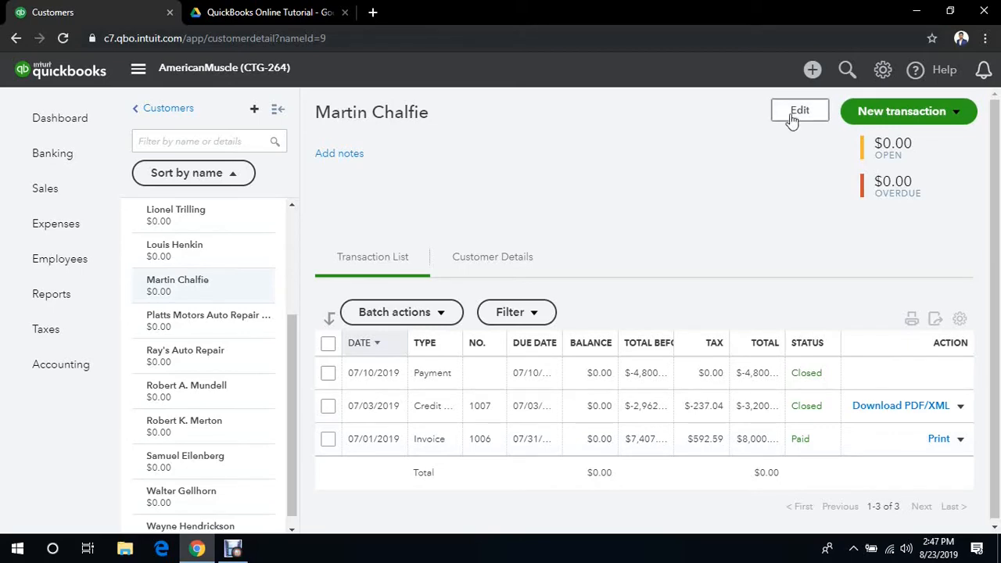
pyautogui.click(813, 69)
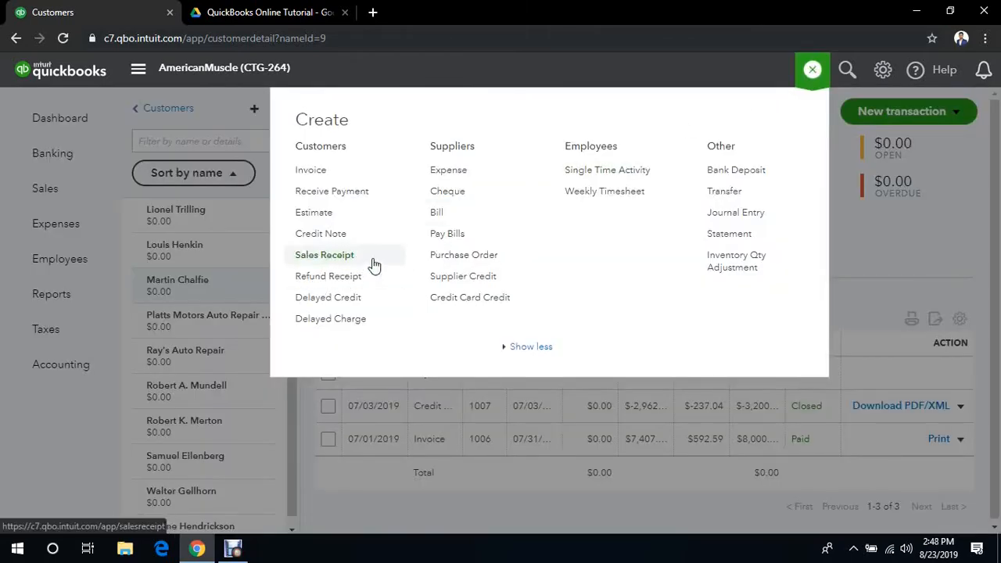
pyautogui.click(813, 70)
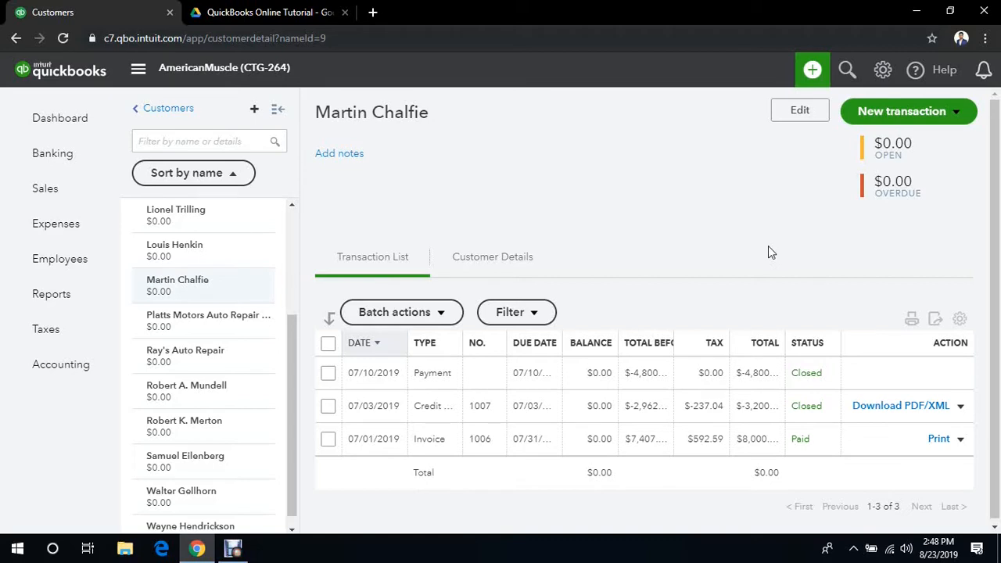
pyautogui.click(232, 551)
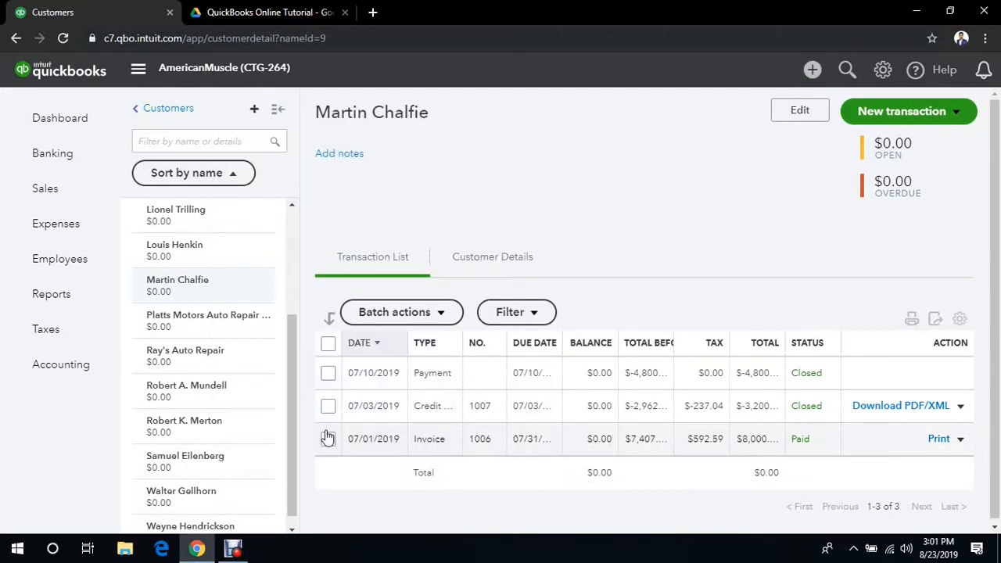
# - Create a refund receipt for the same customer, dated 07/12/2019
pyautogui.click(813, 72)
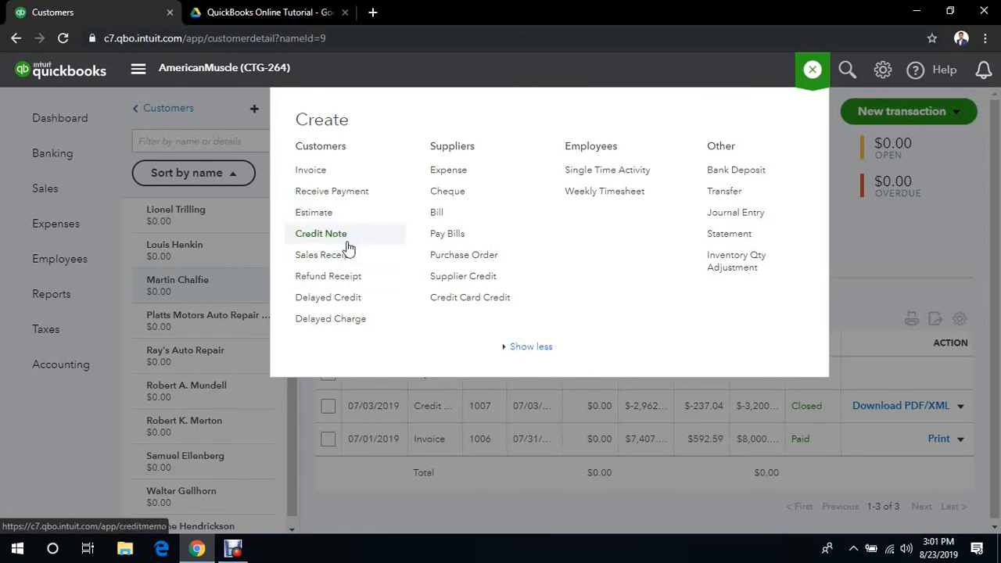
pyautogui.click(314, 286)
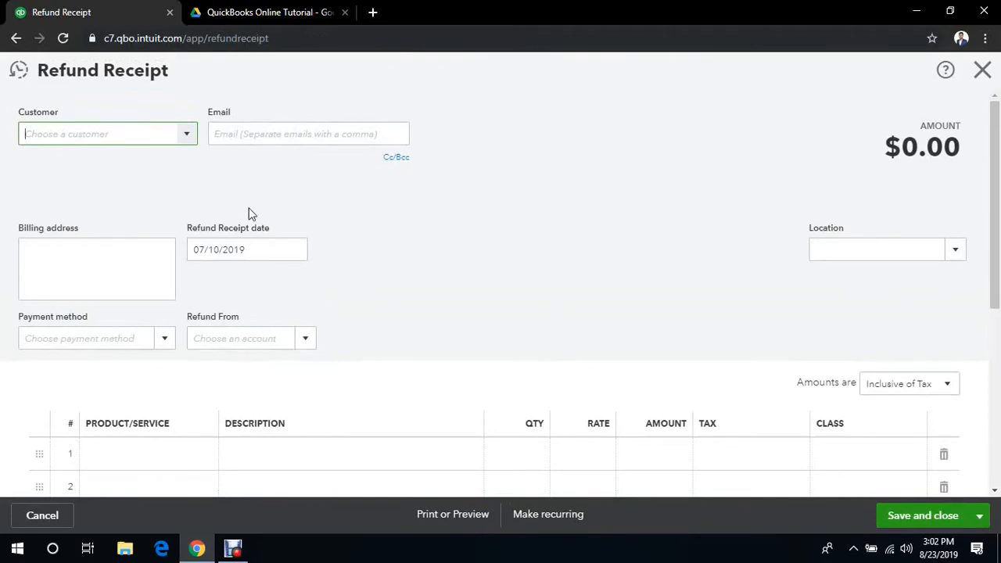
pyautogui.write('ma')
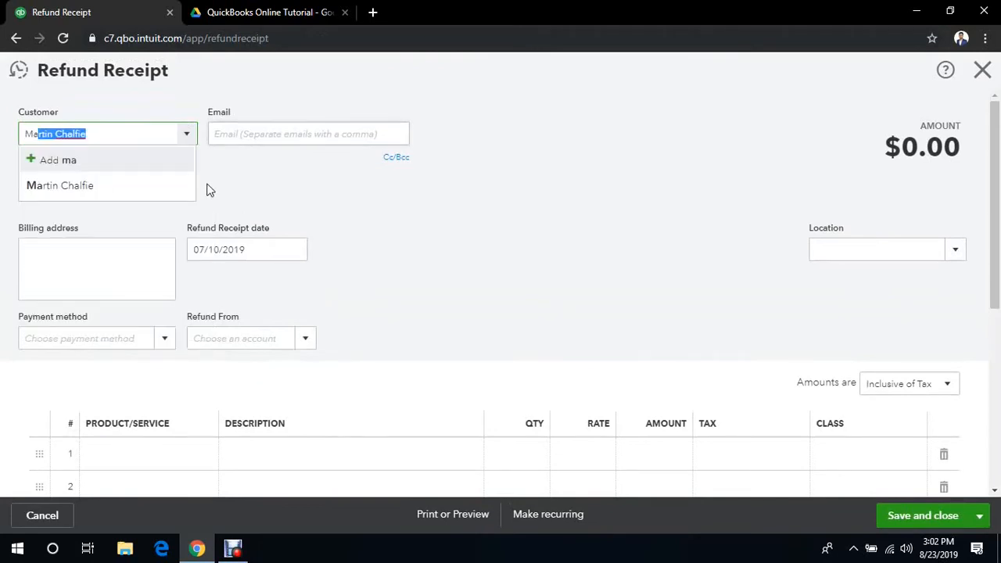
pyautogui.click(152, 186)
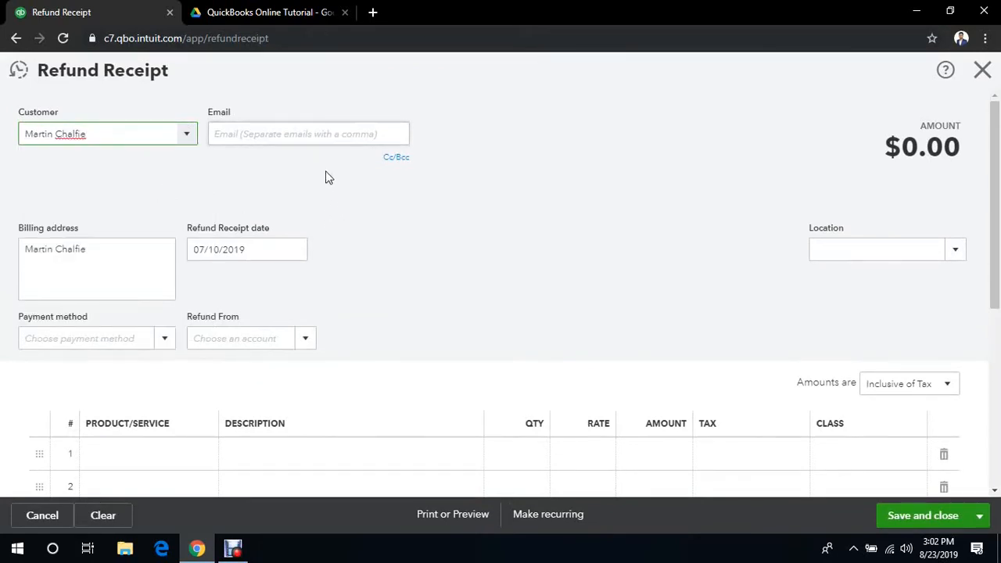
pyautogui.click(294, 254)
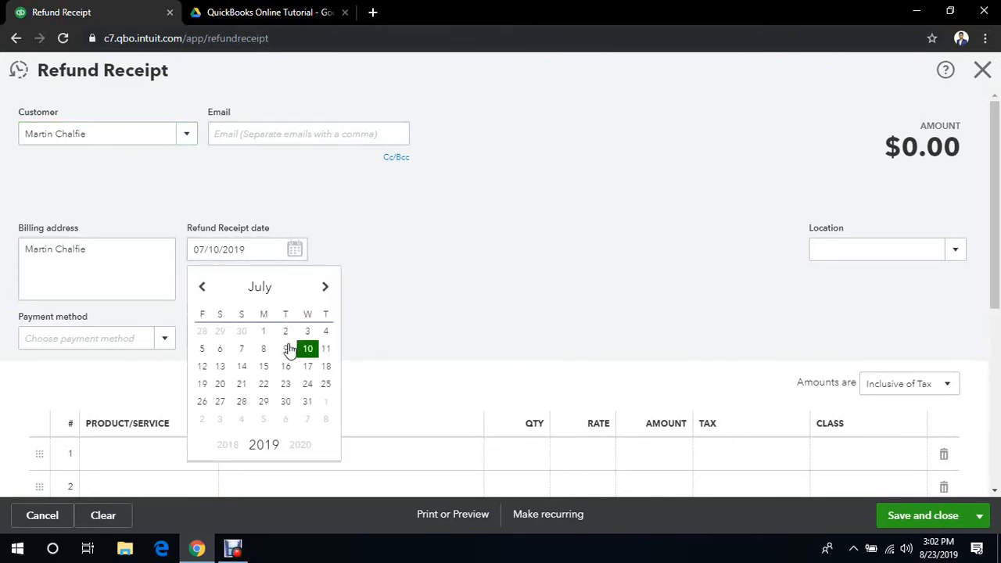
pyautogui.click(204, 367)
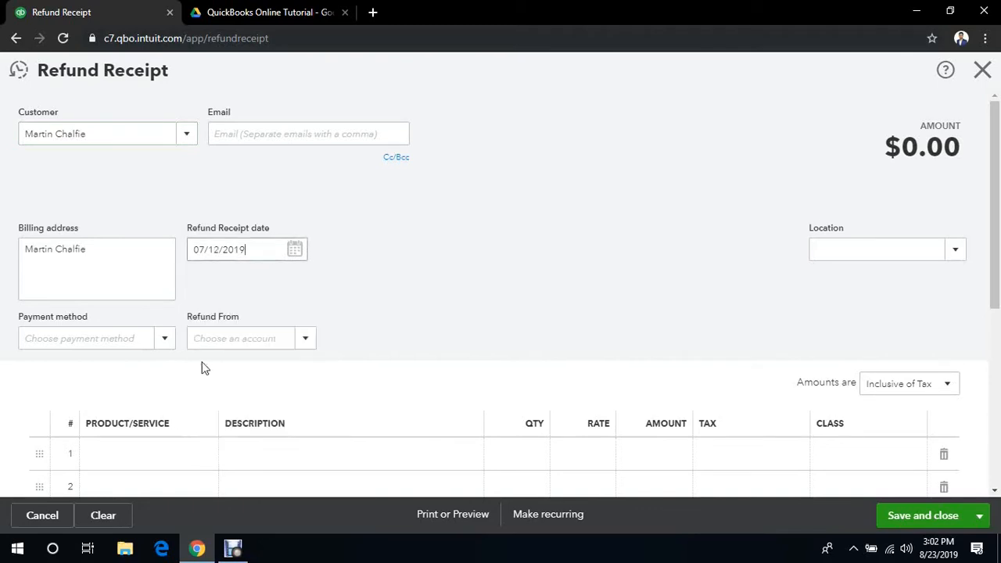
pyautogui.click(324, 301)
# - Set the refund receipt's payment method to Cheque and refund from the Bank of America account
pyautogui.click(157, 342)
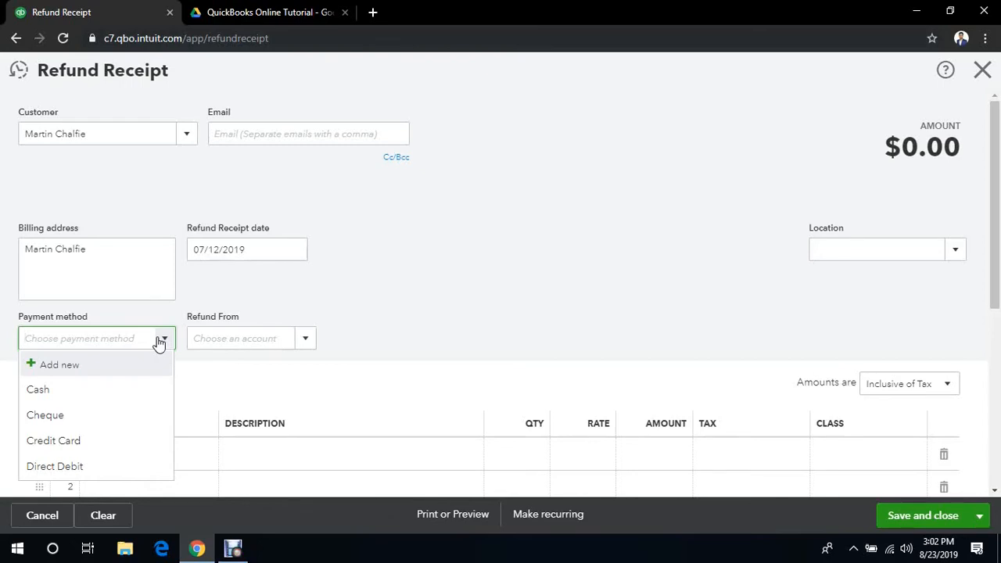
pyautogui.click(127, 415)
pyautogui.click(305, 349)
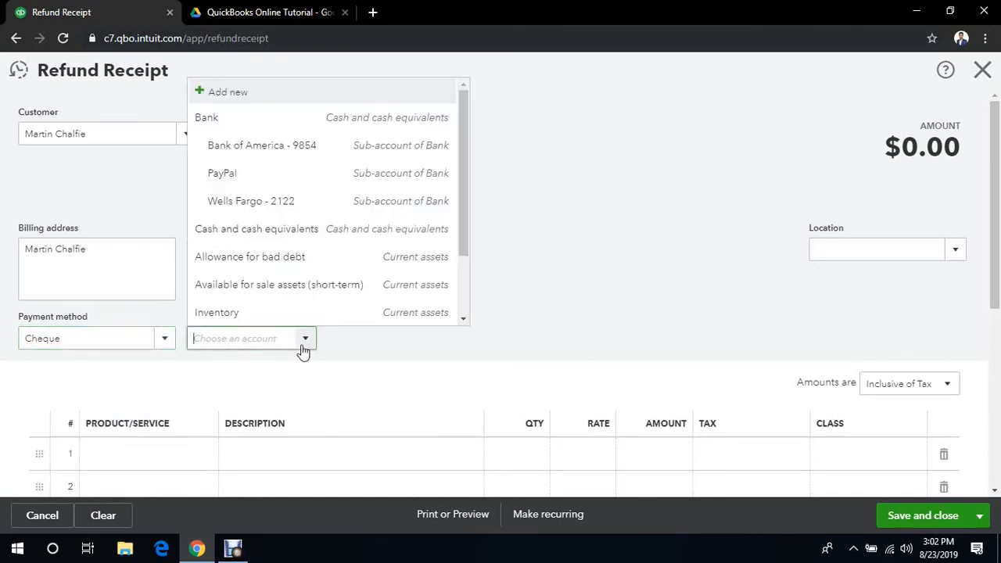
pyautogui.click(317, 157)
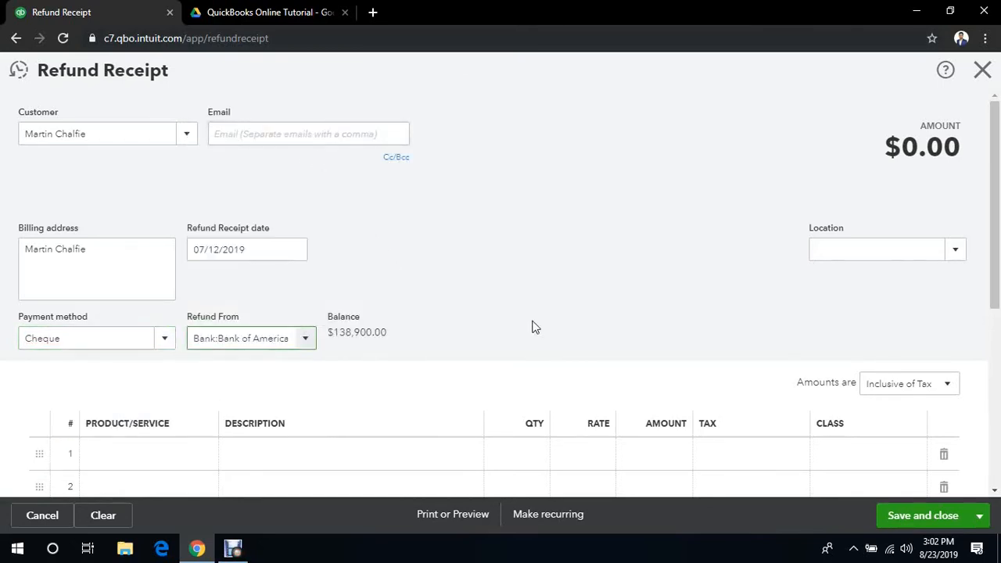
# - Add Mustang Headlights with a quantity of 2 to the refund receipt's first line
pyautogui.moveTo(997, 288); pyautogui.dragTo(999, 331)
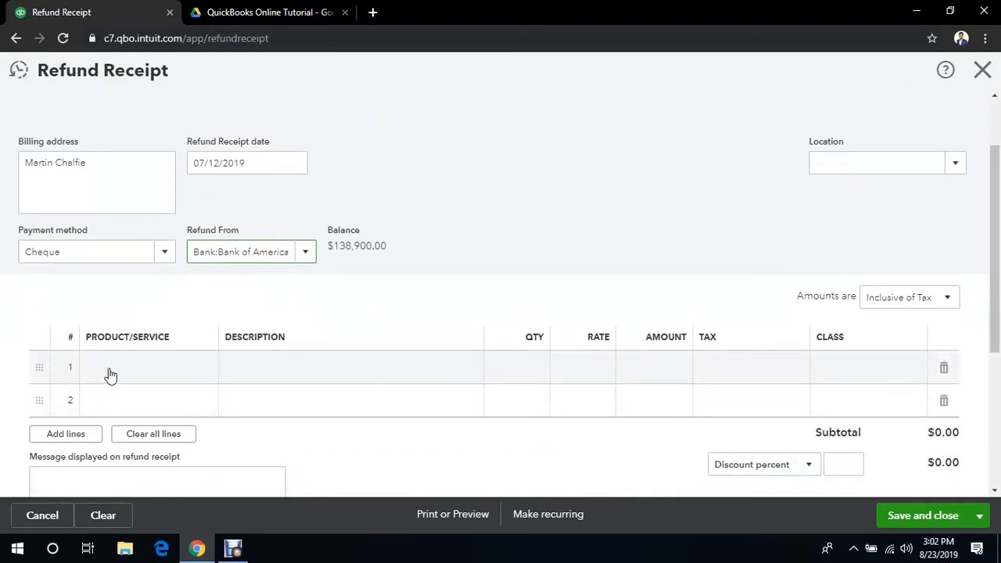
pyautogui.click(164, 376)
pyautogui.click(205, 374)
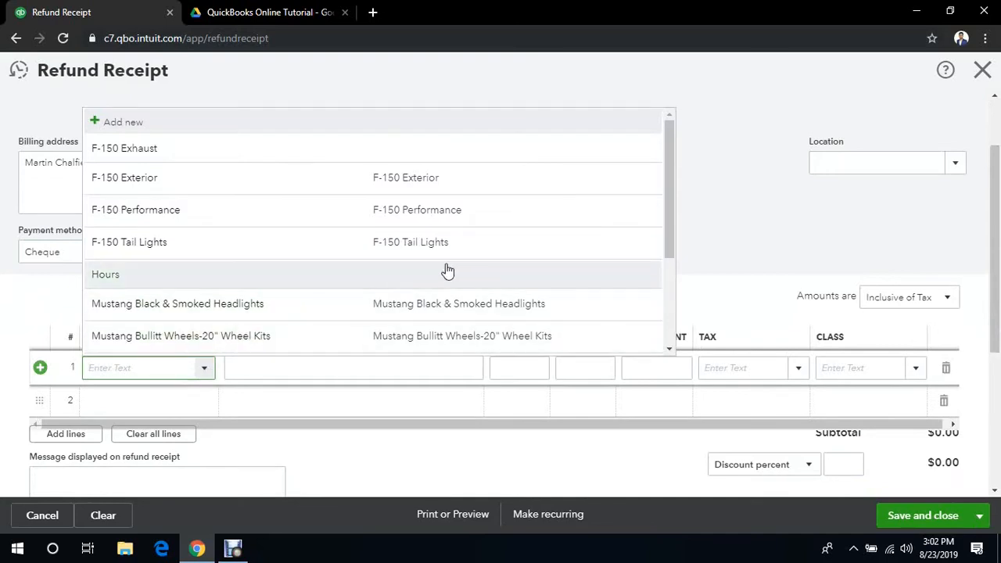
pyautogui.moveTo(670, 179); pyautogui.dragTo(652, 290)
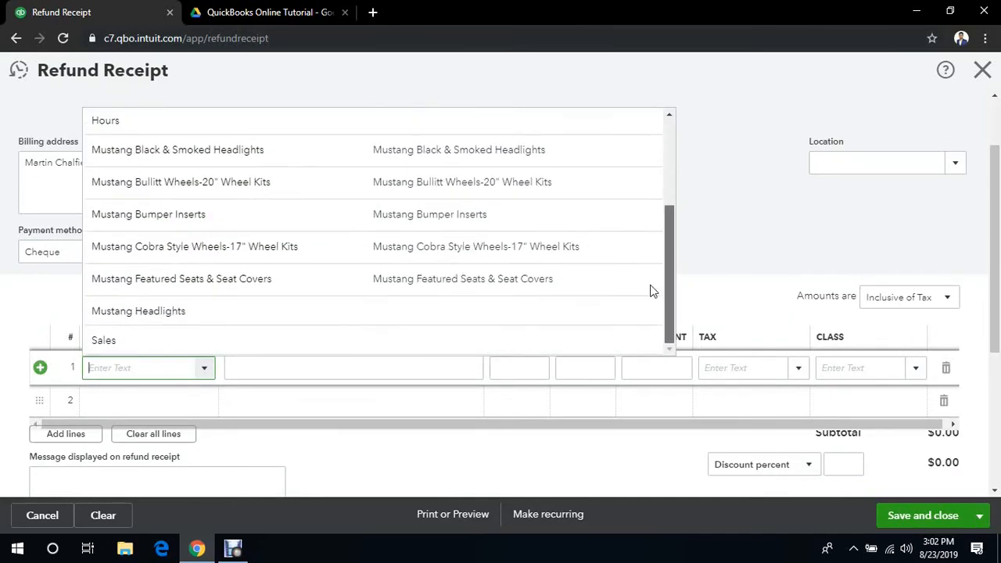
pyautogui.click(375, 310)
pyautogui.click(514, 369)
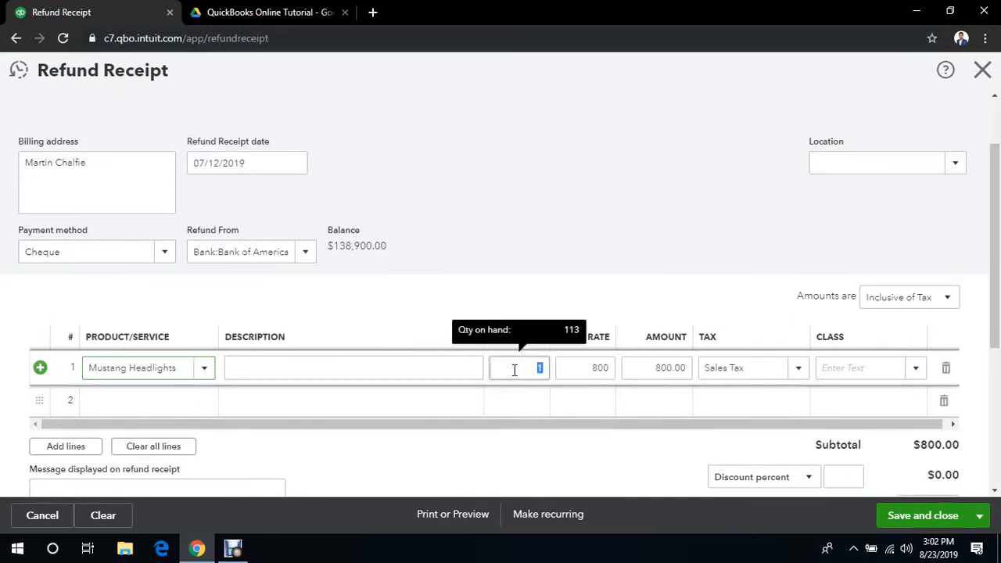
pyautogui.write('2')
pyautogui.click(599, 265)
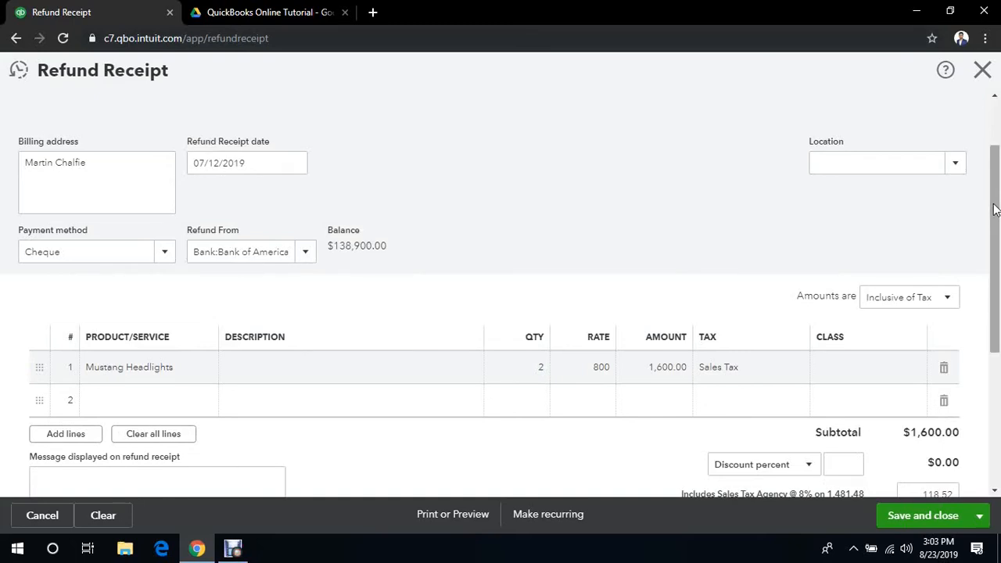
# - Review the completed refund receipt, save and close it, and acknowledge the confirmation
pyautogui.moveTo(995, 210); pyautogui.dragTo(998, 362)
pyautogui.scroll(5, 998, 366)
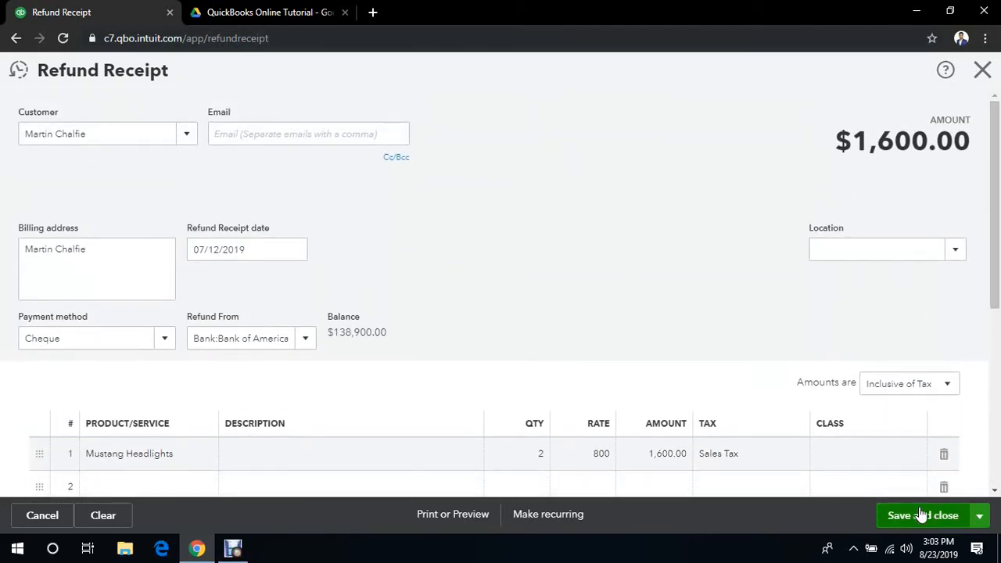
pyautogui.click(924, 516)
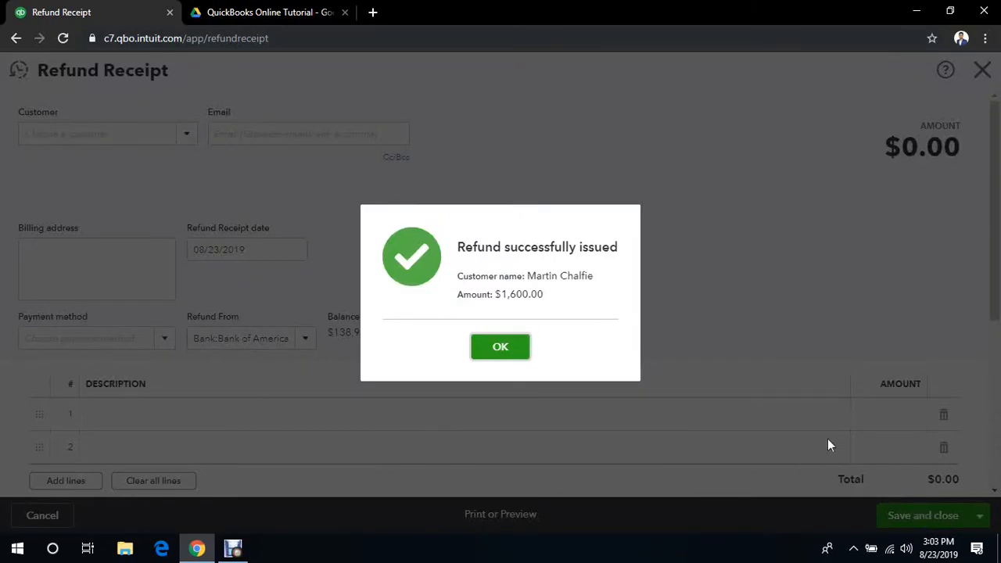
pyautogui.click(513, 351)
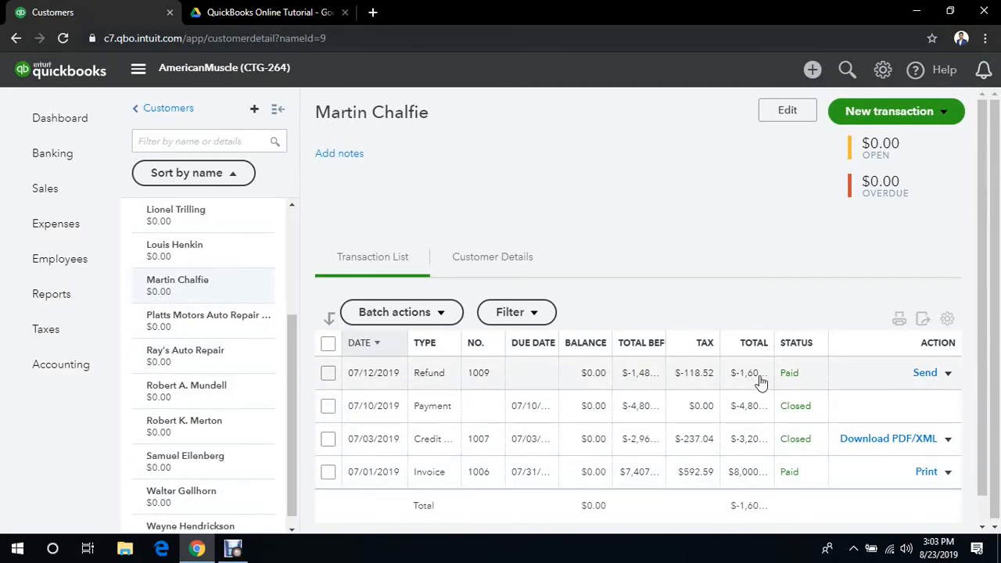
# - Open the 07/12/2019 refund from the customer's transaction list, examine its details and totals, and close it
pyautogui.click(484, 374)
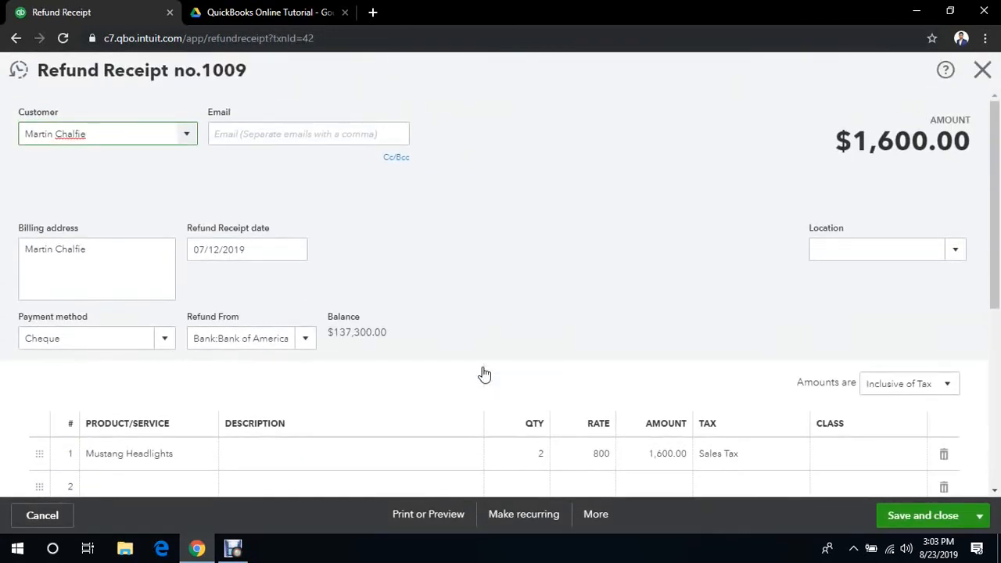
pyautogui.moveTo(999, 235)
pyautogui.mouseDown()
pyautogui.moveTo(999, 305)
pyautogui.moveTo(999, 227)
pyautogui.mouseUp()
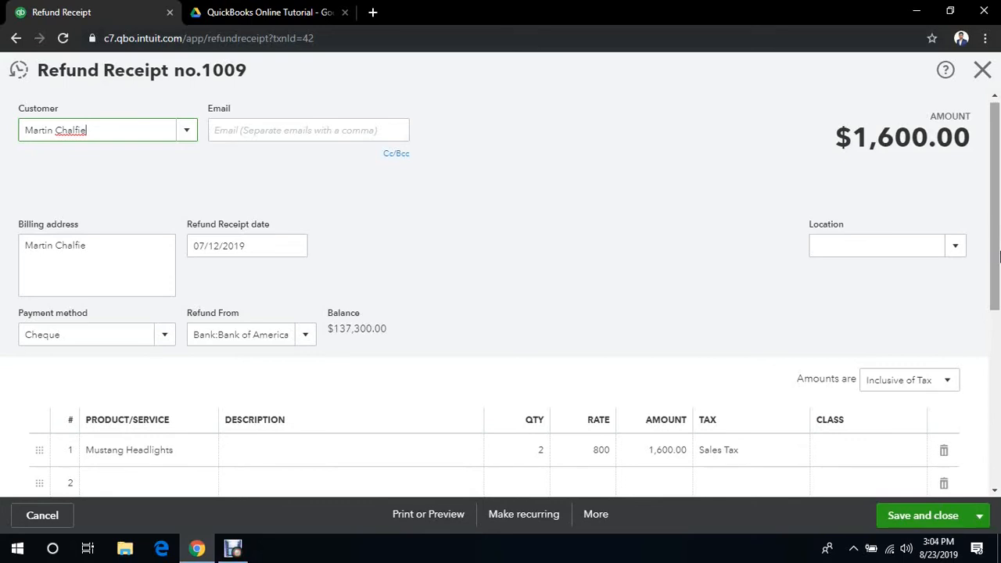
pyautogui.scroll(-4, 999, 329)
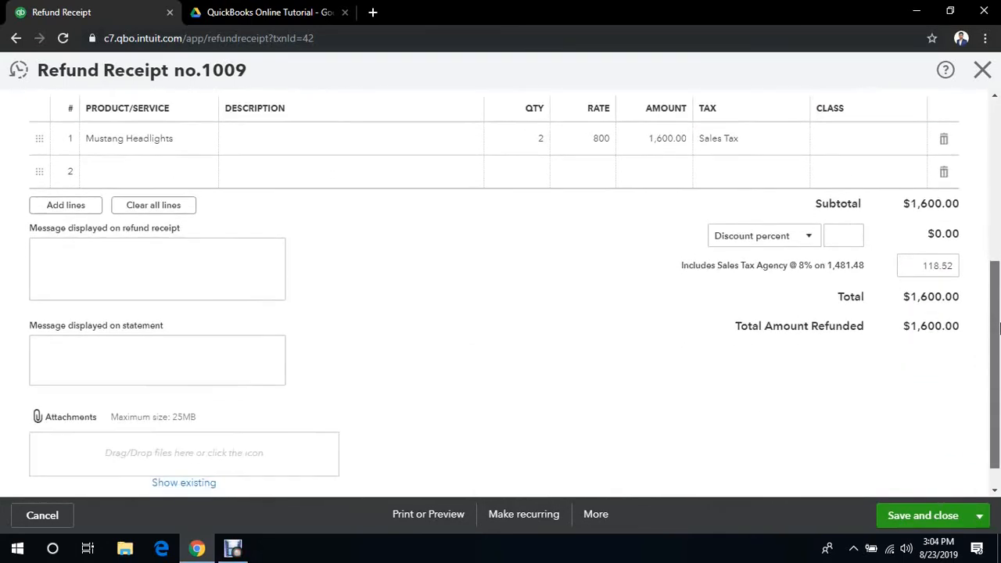
pyautogui.moveTo(998, 329); pyautogui.dragTo(999, 148)
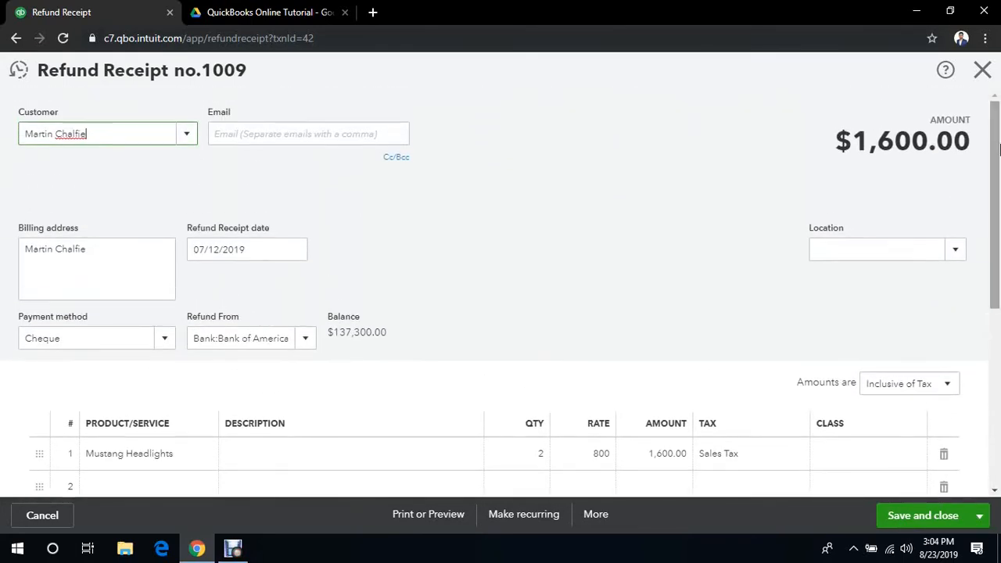
pyautogui.click(983, 70)
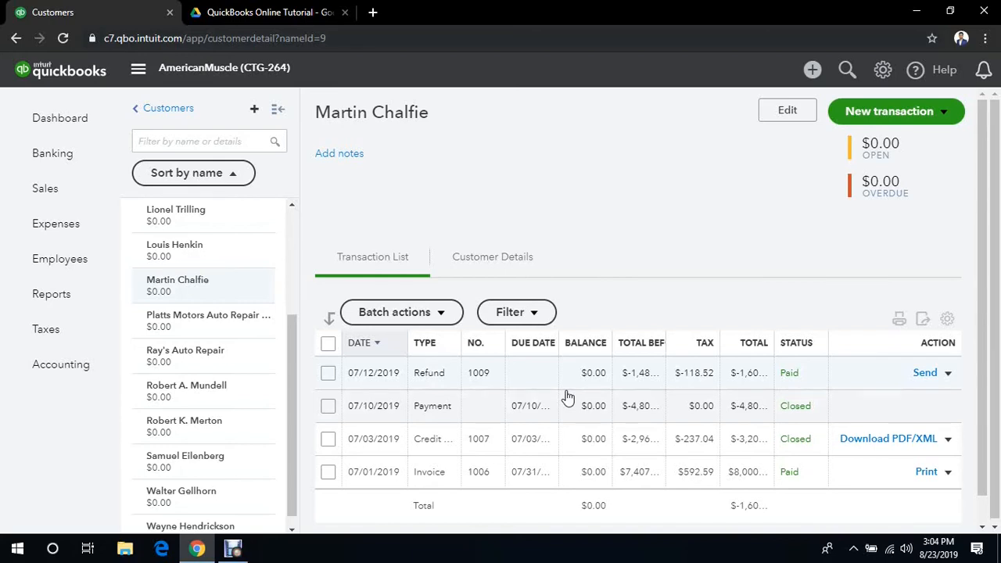
# - Create a sales receipt for the same customer, dated 07/15/2019
pyautogui.click(812, 70)
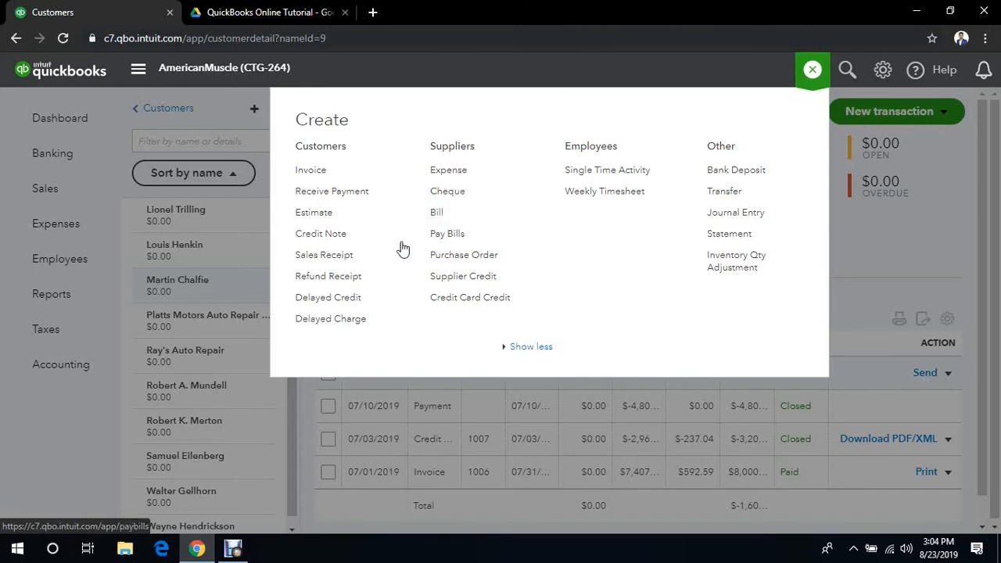
pyautogui.click(343, 258)
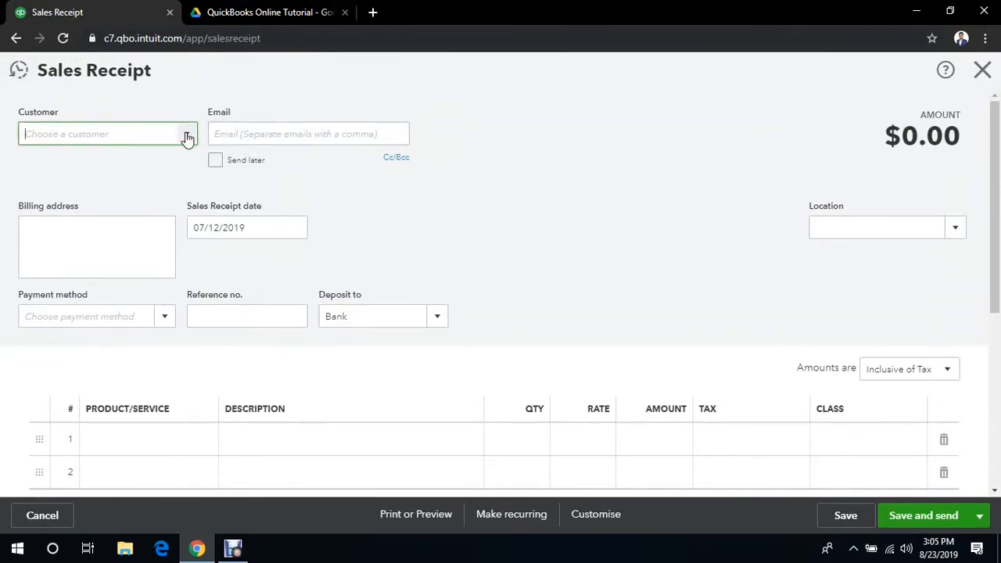
pyautogui.write('ma')
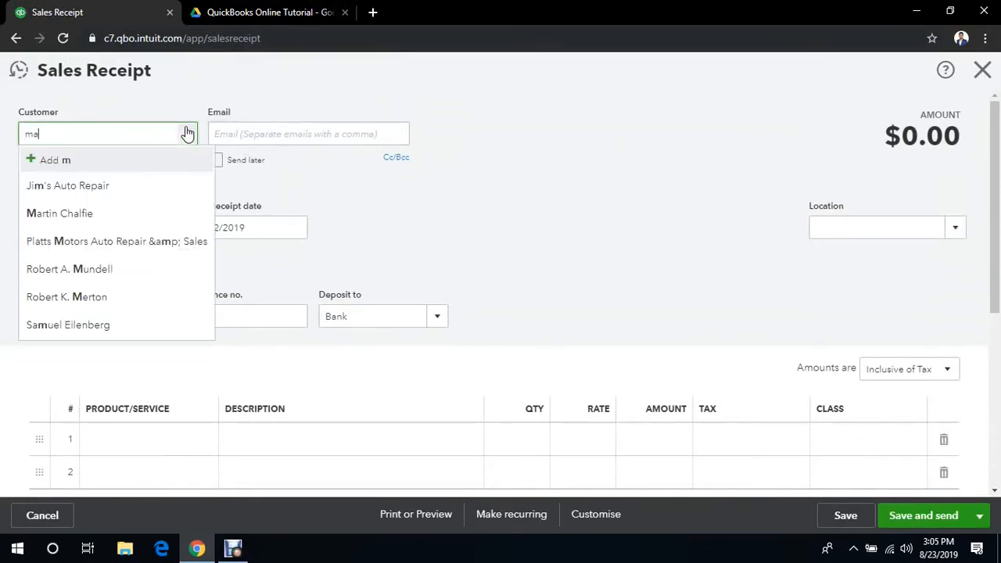
pyautogui.click(137, 186)
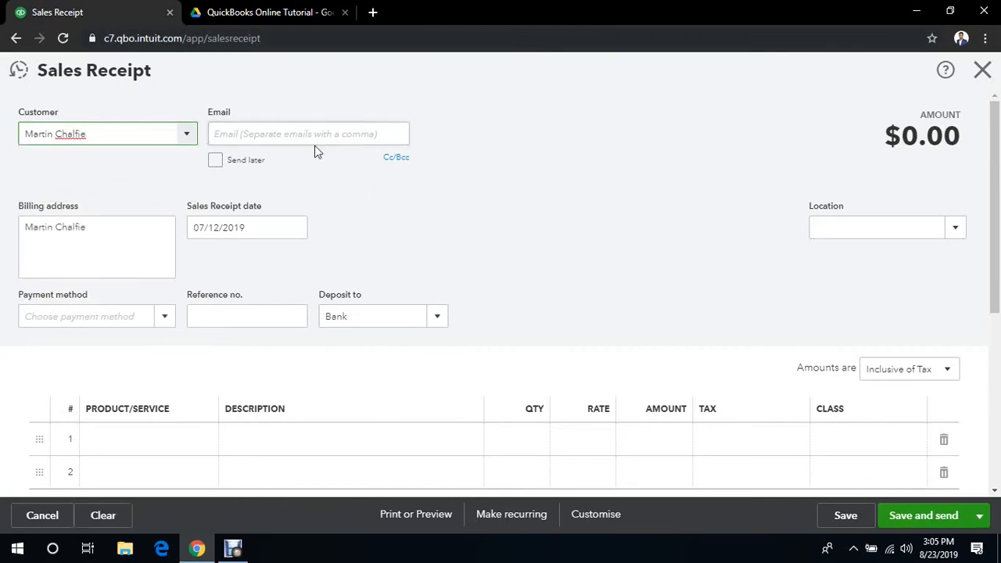
pyautogui.click(297, 229)
pyautogui.click(263, 344)
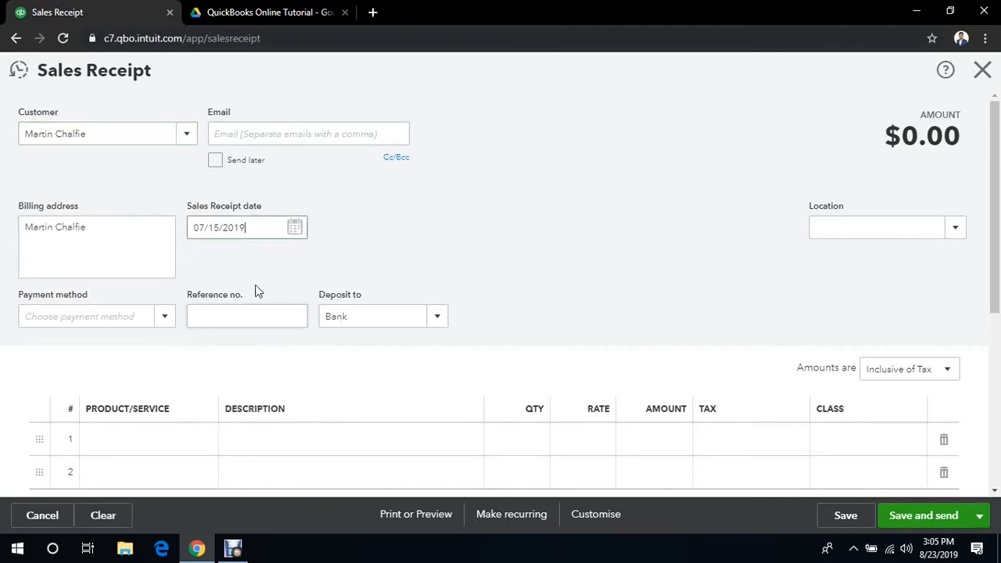
# - Set the sales receipt's payment method to Cheque and its deposit account to the Bank of America sub-account
pyautogui.click(165, 319)
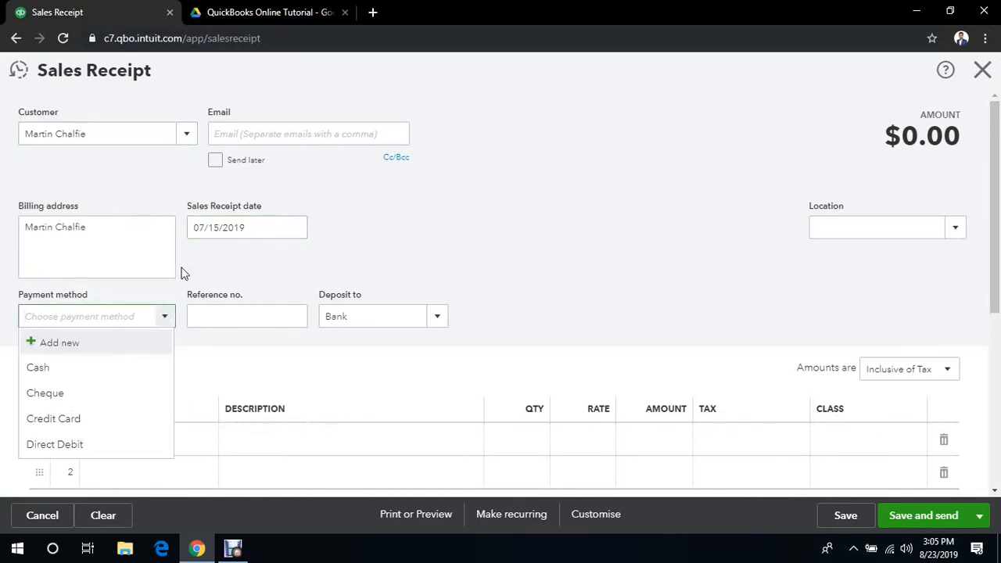
pyautogui.click(79, 401)
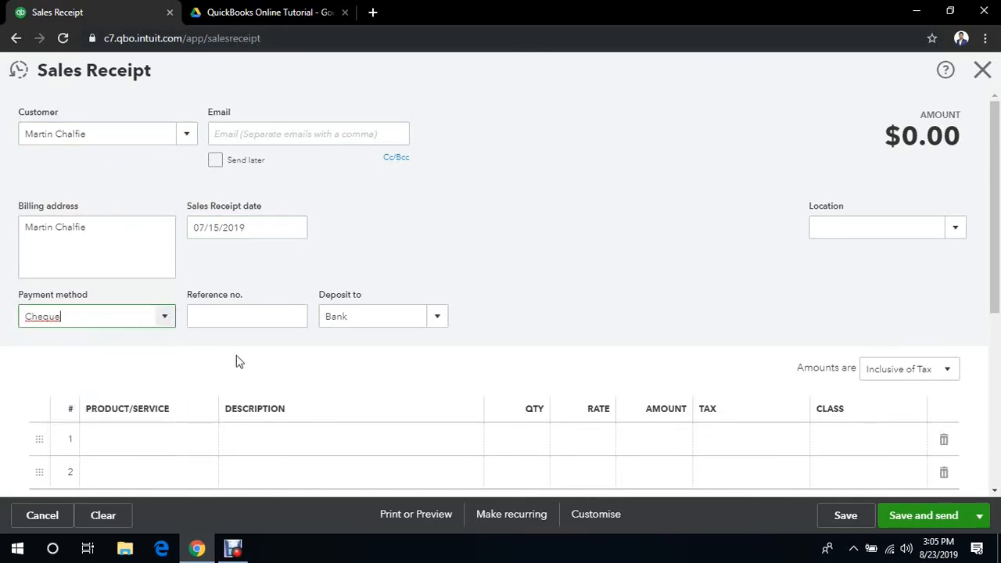
pyautogui.click(439, 316)
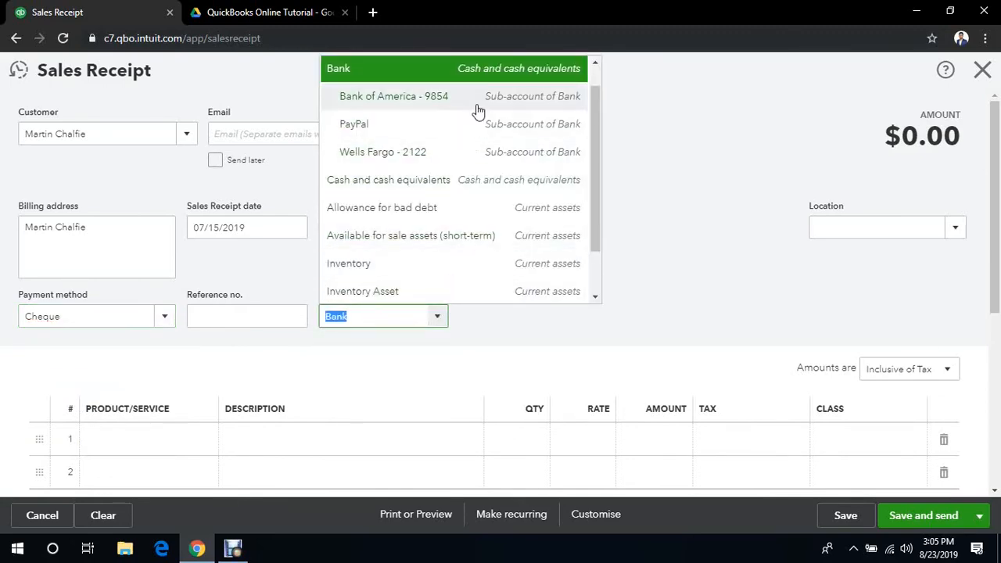
pyautogui.click(475, 103)
pyautogui.click(552, 237)
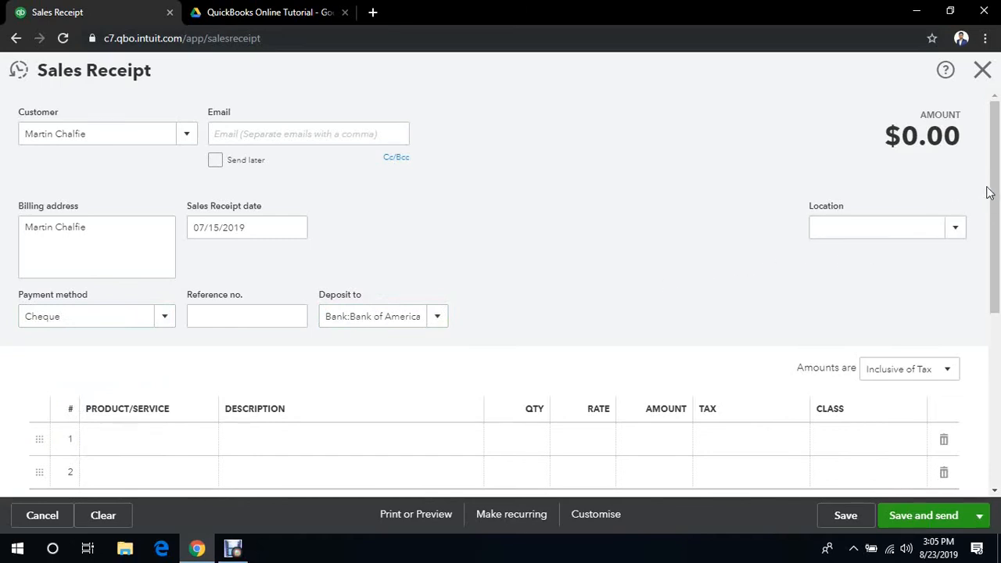
# - Change the payment method to Credit Card and check the available deposit accounts, keeping Bank of America
pyautogui.moveTo(995, 191); pyautogui.dragTo(998, 233)
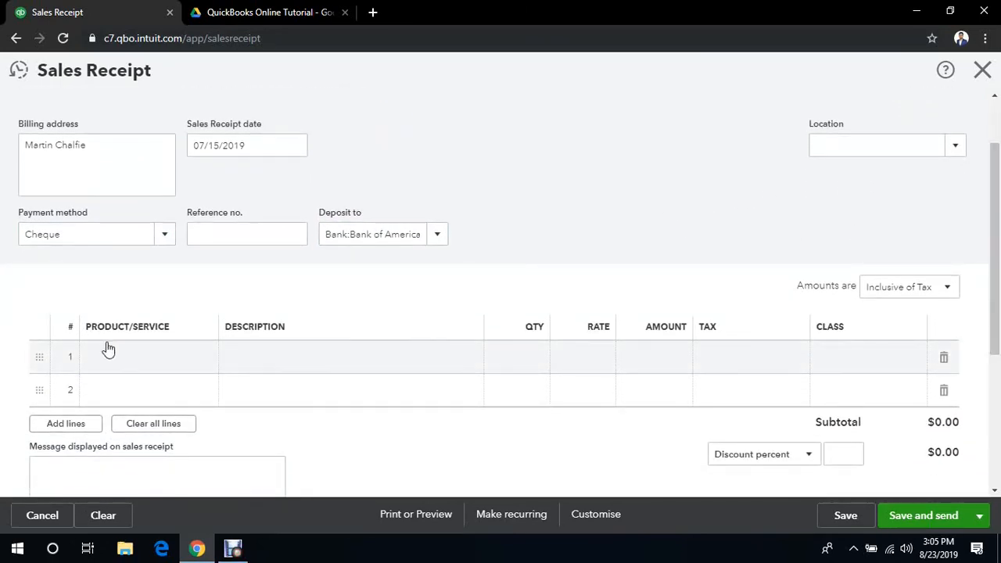
pyautogui.click(172, 242)
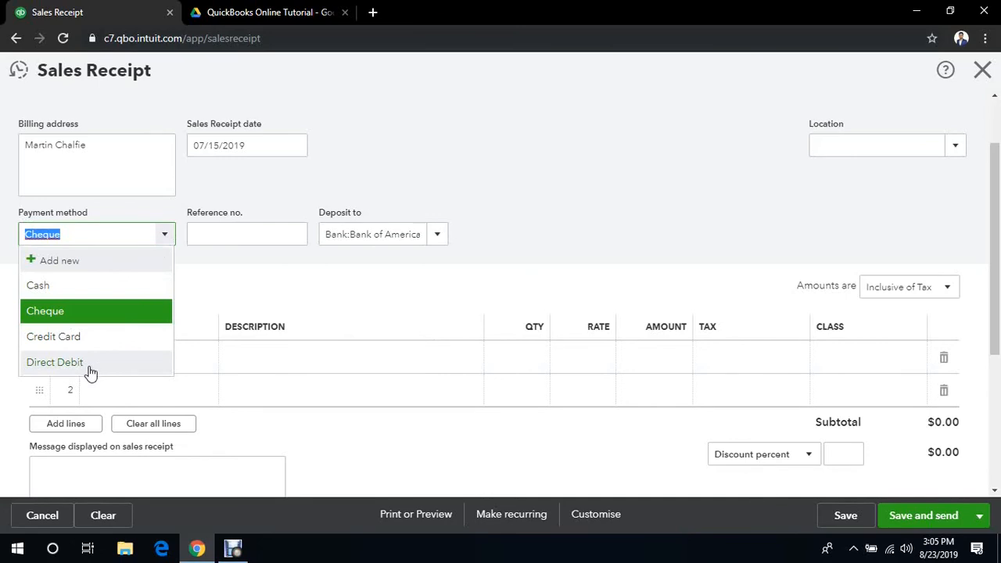
pyautogui.click(103, 338)
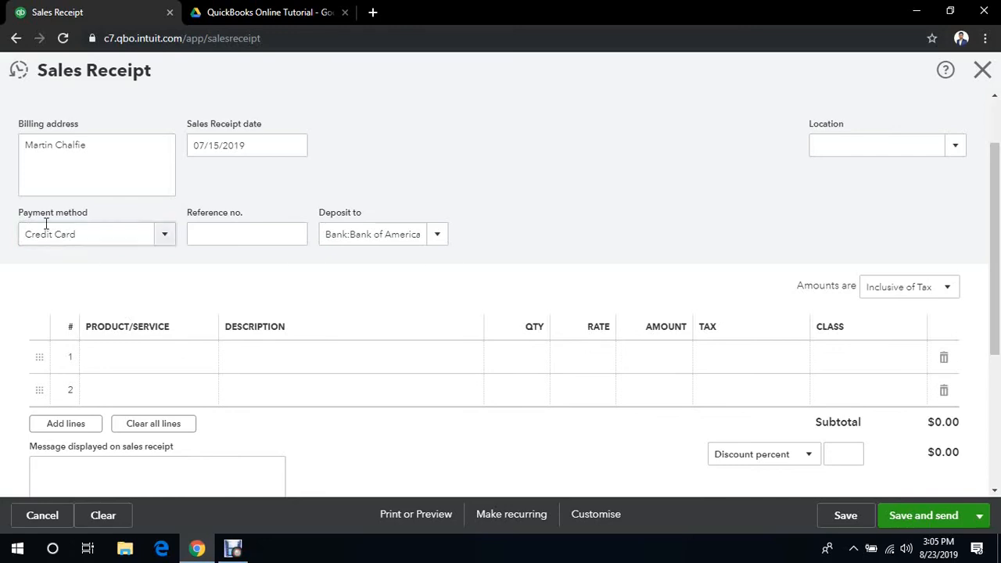
pyautogui.click(438, 239)
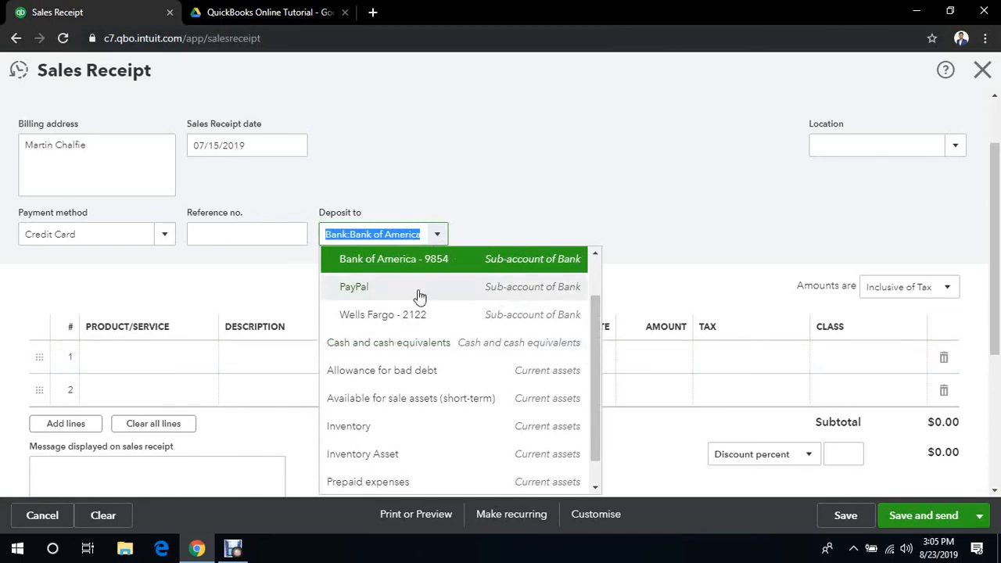
pyautogui.click(538, 212)
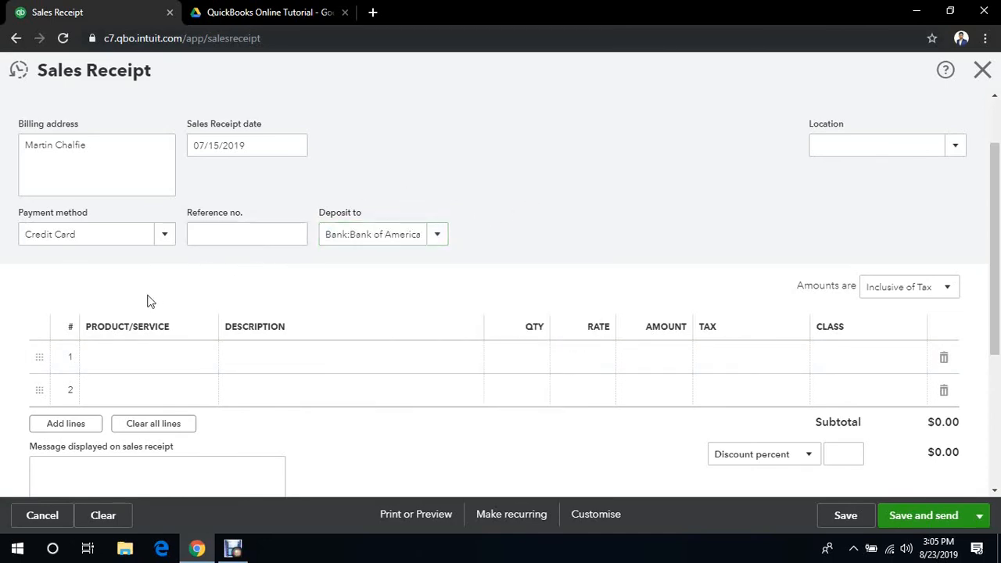
# - Add Mustang Featured Seats & Seat Covers with a quantity of 10 to the sales receipt's first line
pyautogui.click(187, 359)
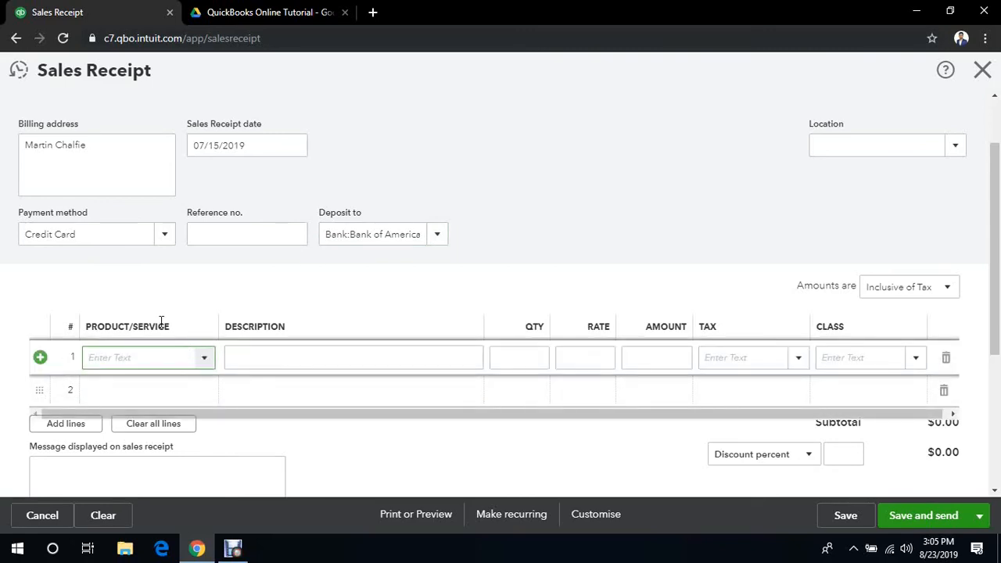
pyautogui.click(205, 362)
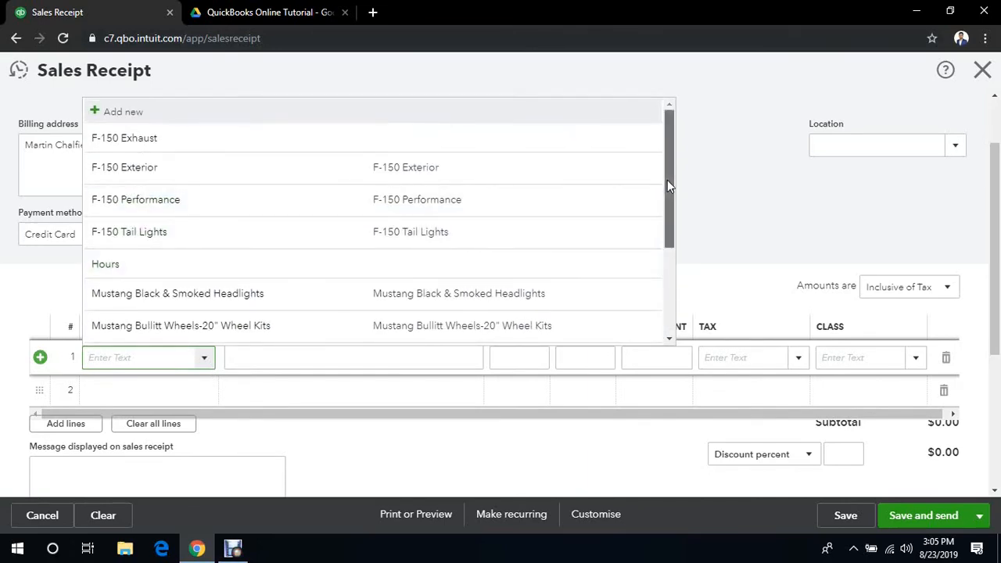
pyautogui.scroll(-3, 666, 182)
pyautogui.scroll(1, 547, 290)
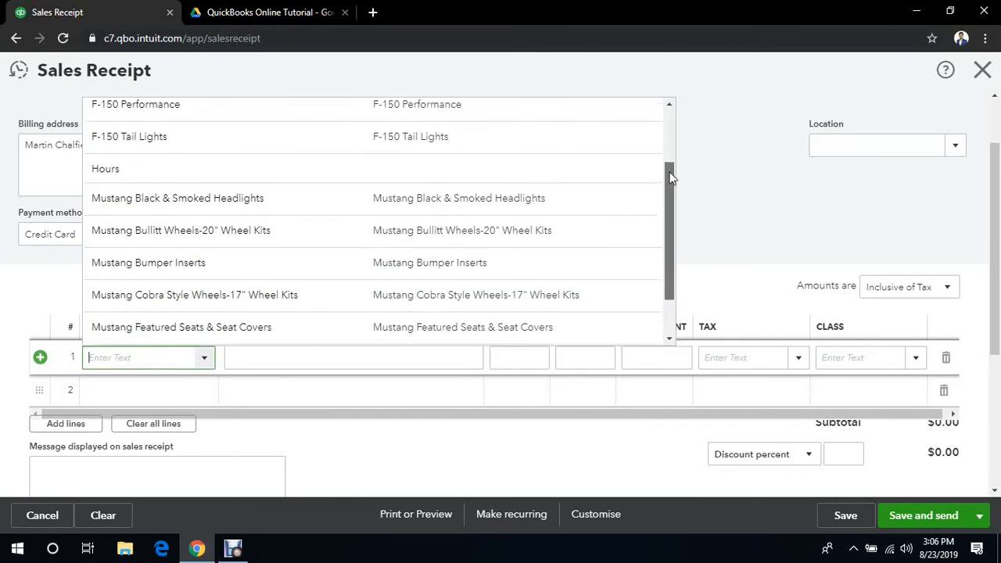
pyautogui.scroll(-1, 635, 226)
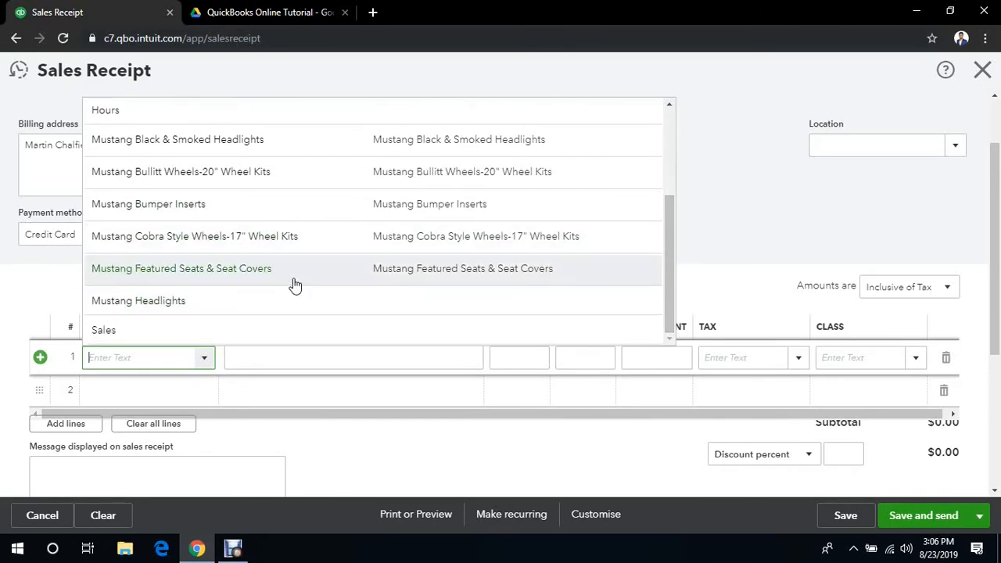
pyautogui.click(219, 270)
pyautogui.click(507, 356)
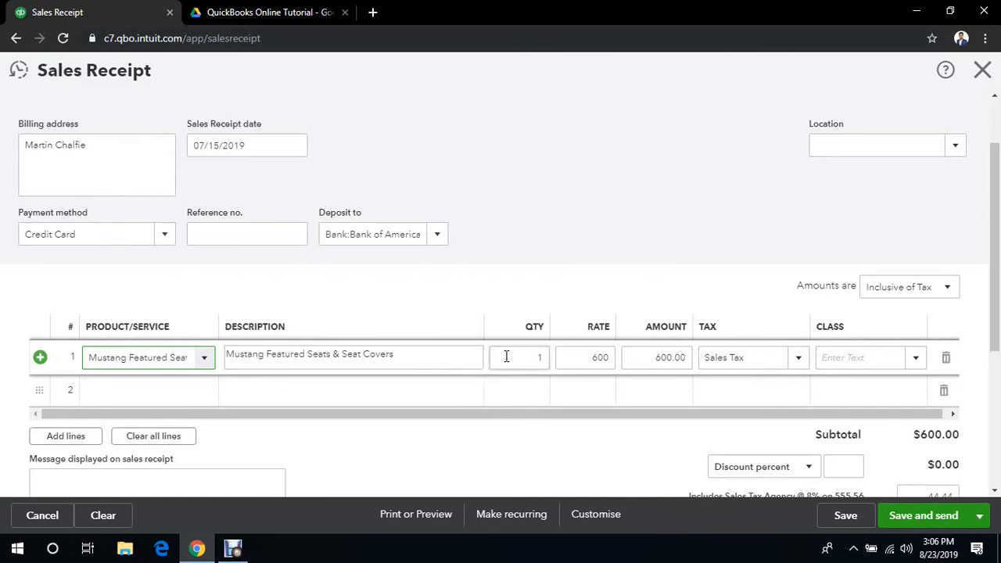
pyautogui.write('10')
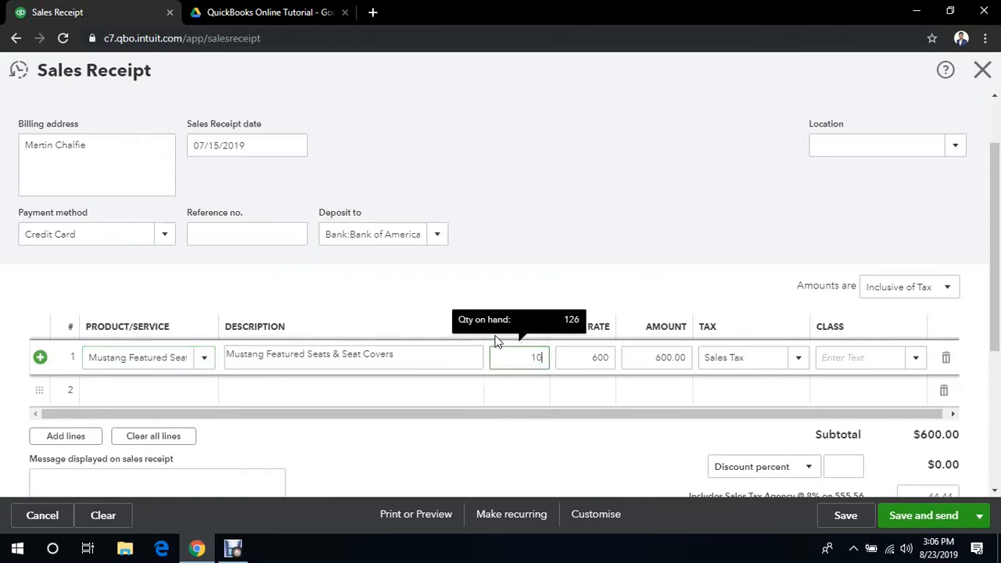
pyautogui.click(589, 278)
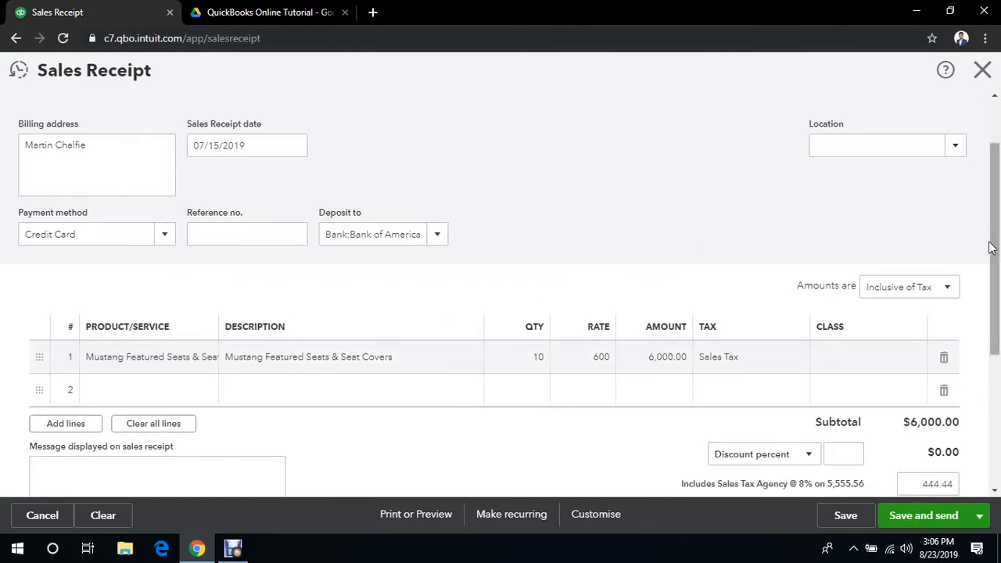
# - Review the sales receipt's header, line item, tax and totals, and save and close it
pyautogui.moveTo(998, 271); pyautogui.dragTo(999, 179)
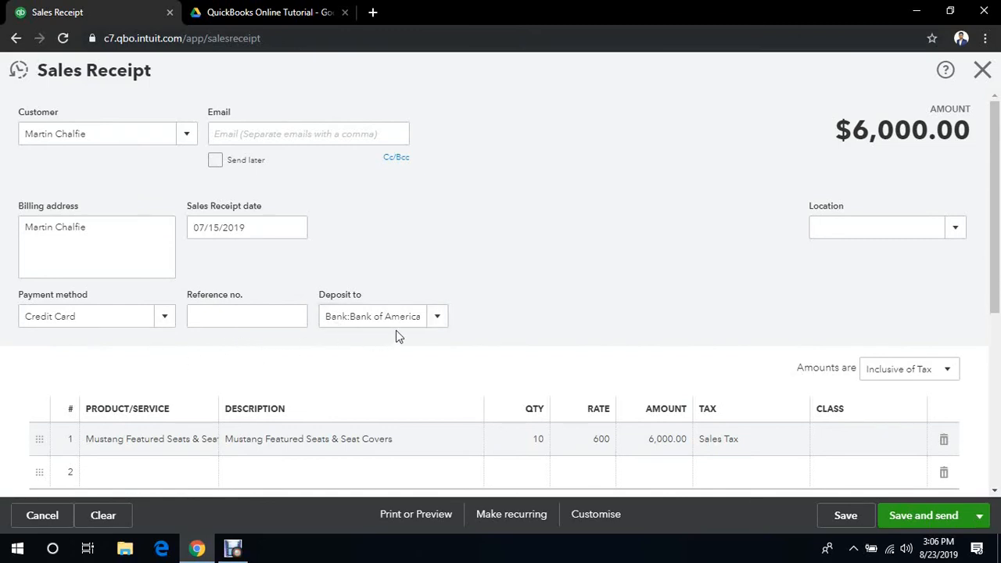
pyautogui.scroll(-2, 998, 251)
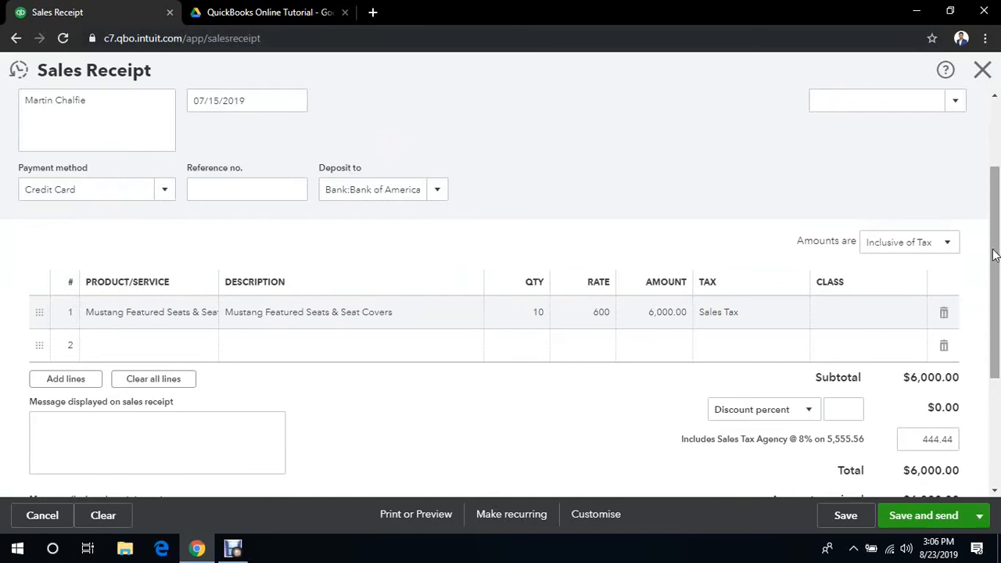
pyautogui.moveTo(995, 254); pyautogui.dragTo(999, 367)
pyautogui.scroll(3, 664, 470)
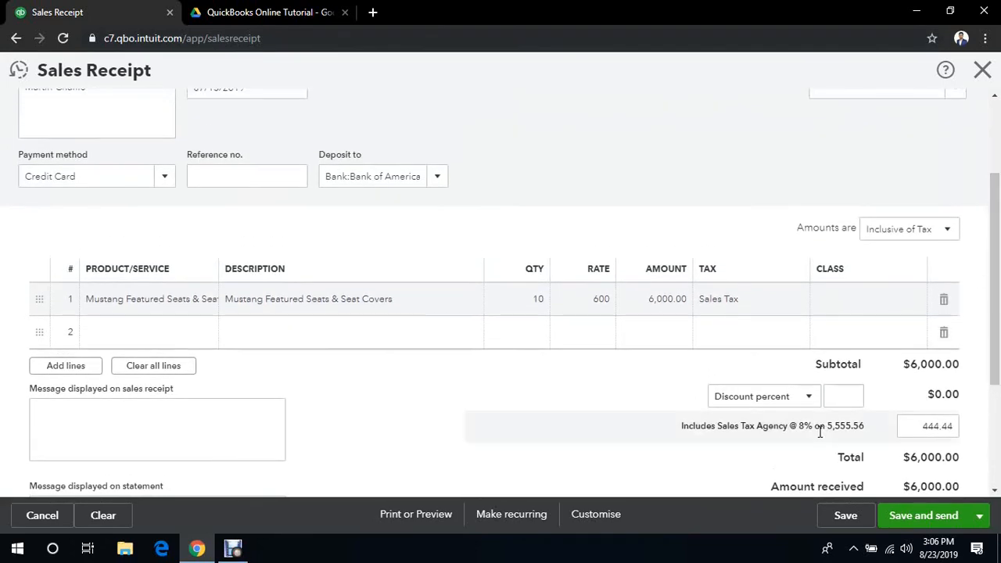
pyautogui.click(978, 516)
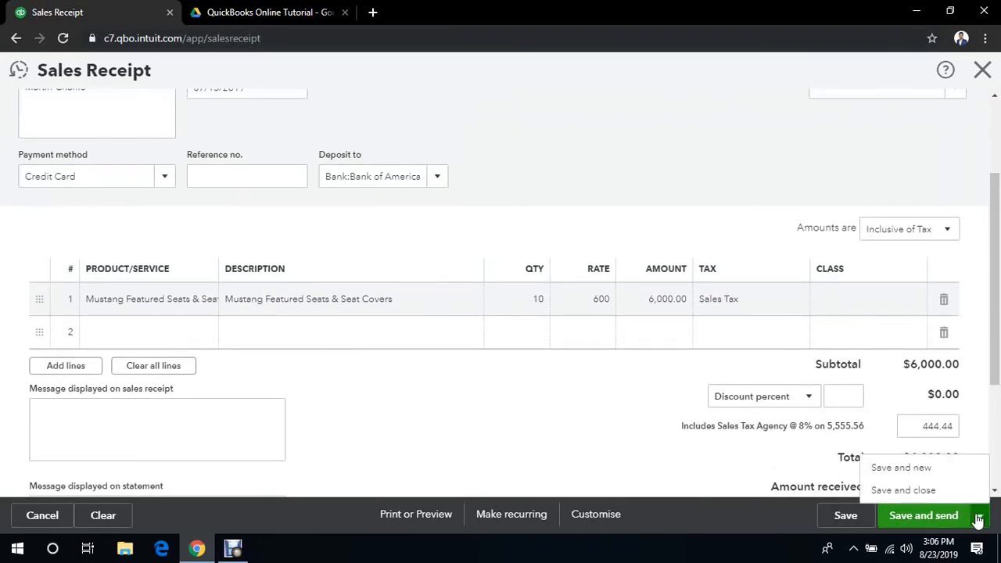
pyautogui.click(950, 493)
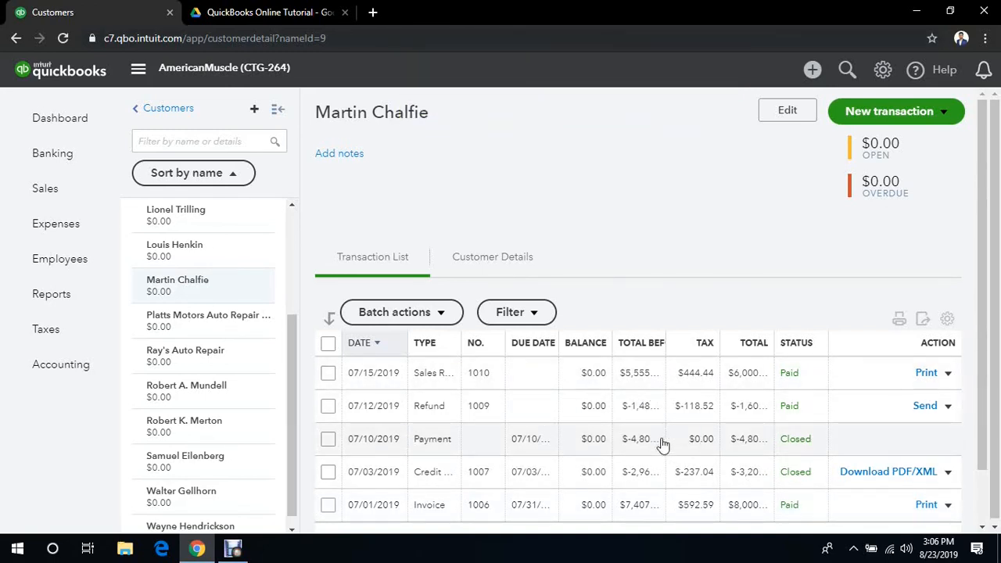
# - Open the 07/15/2019 sales receipt from the customer's transaction list, examine its details, and close it
pyautogui.click(630, 374)
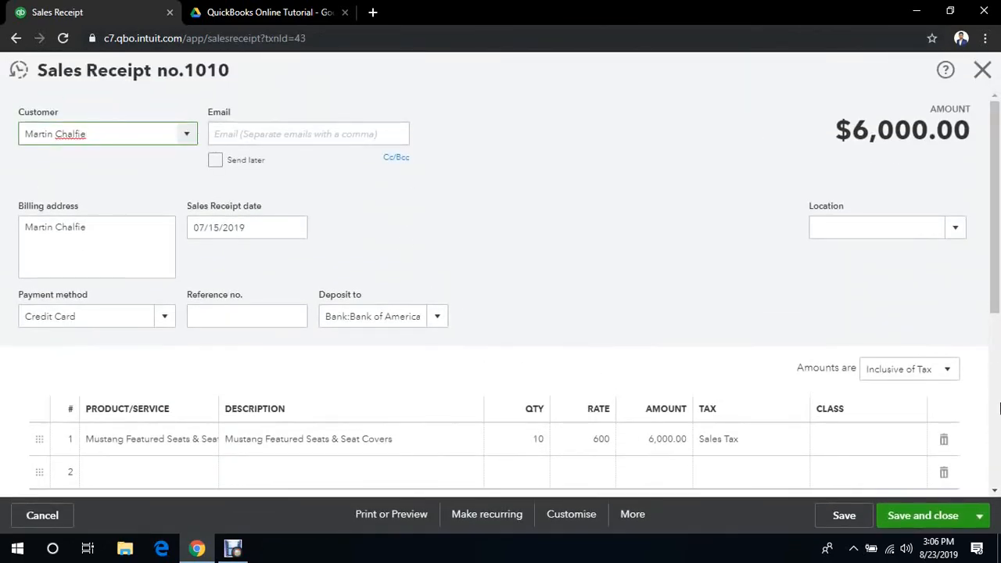
pyautogui.moveTo(1000, 252); pyautogui.dragTo(1000, 200)
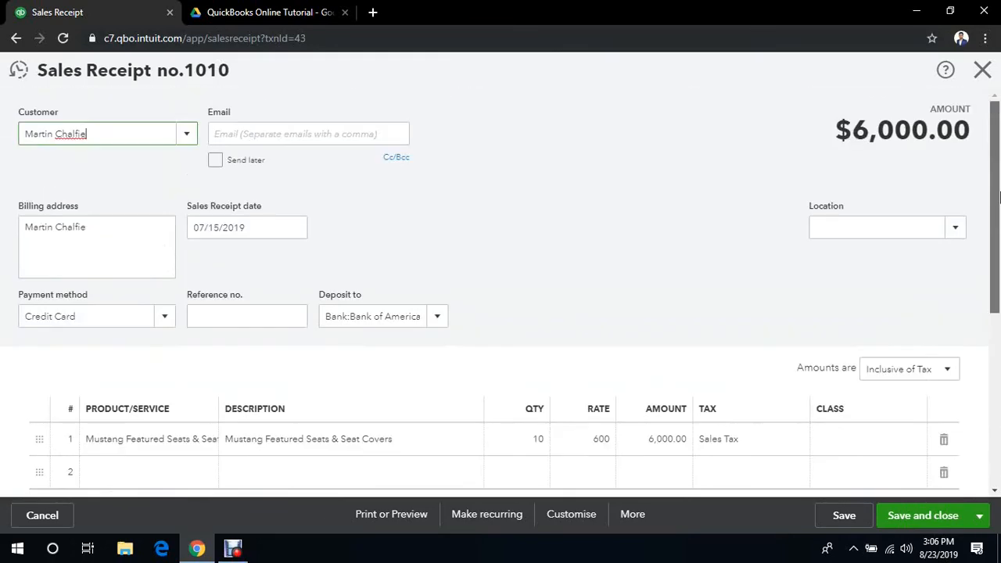
pyautogui.click(982, 71)
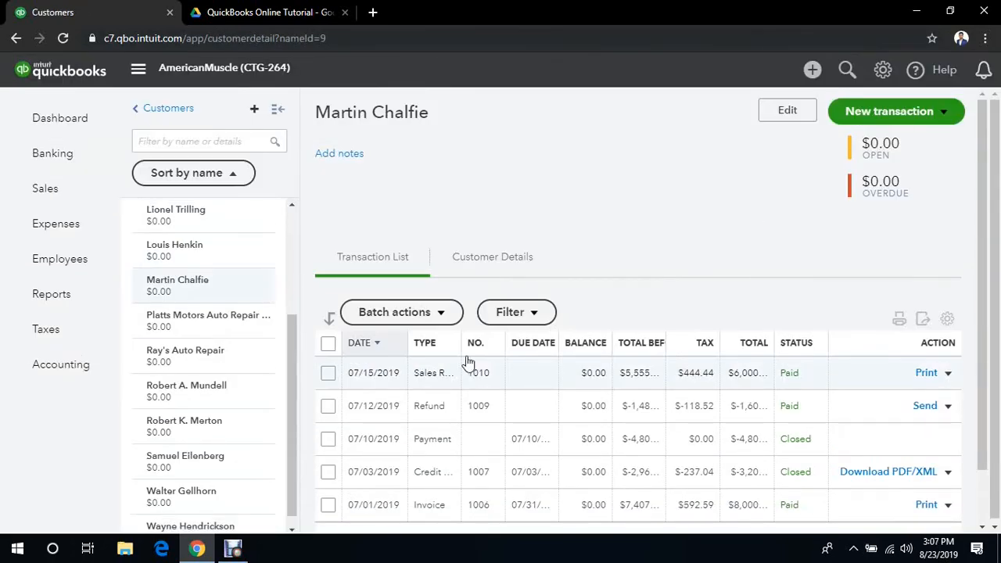